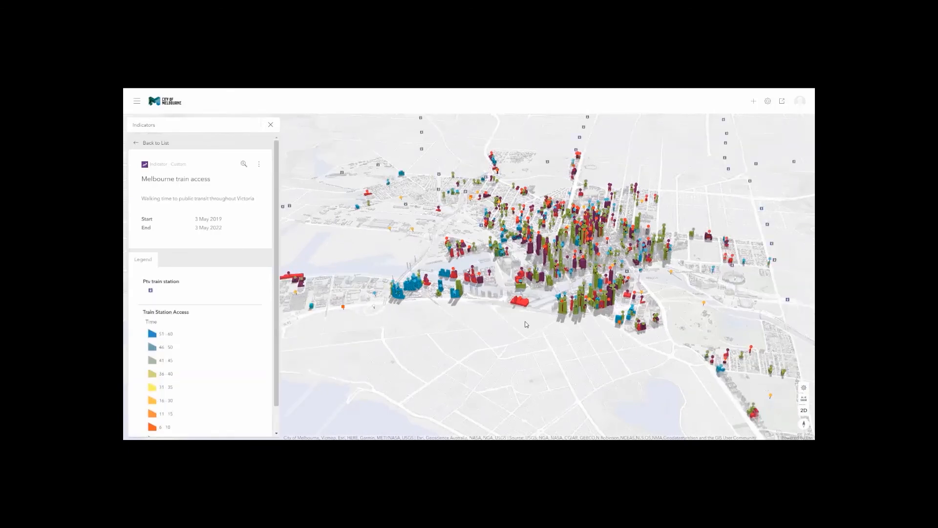
Zoom out and rotate the city view, then open the Melbourne train access indicator's Configure settings.
scroll(525, 321, down, 5)
right_drag(603, 338, 679, 333)
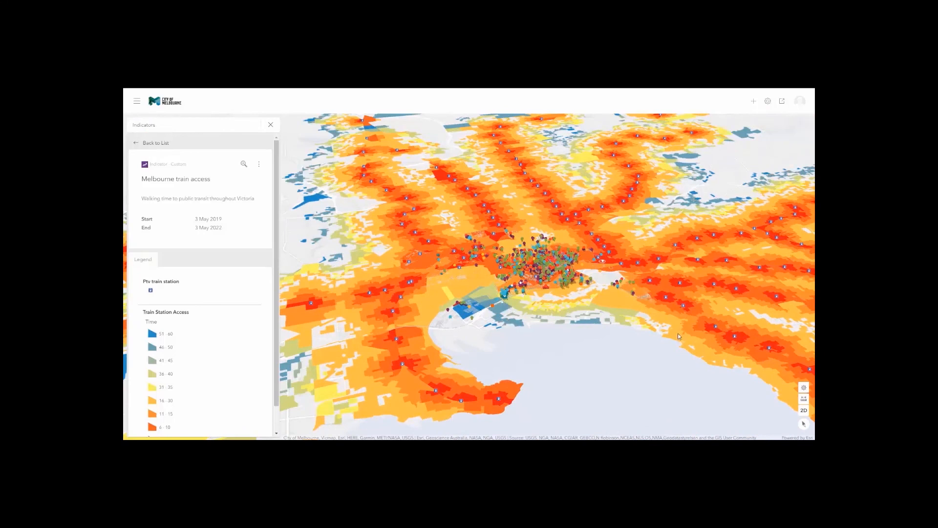
click(259, 165)
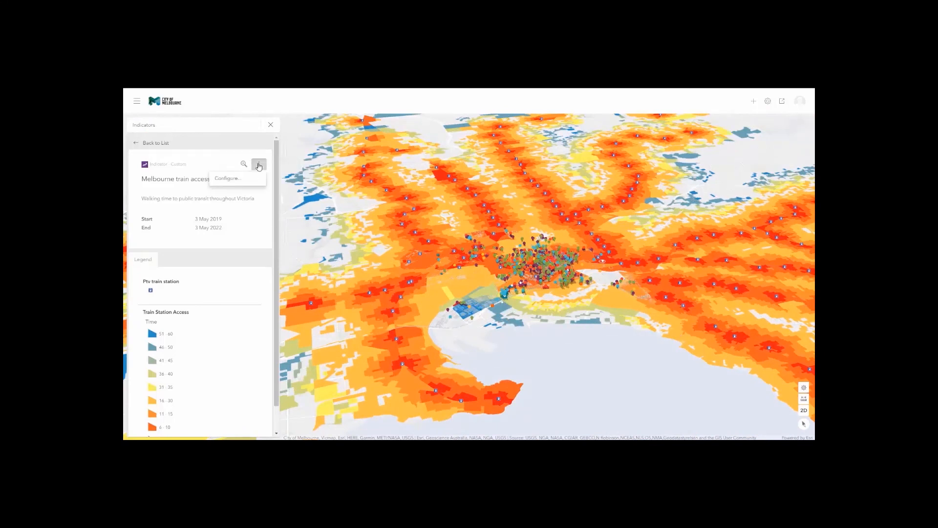
click(222, 180)
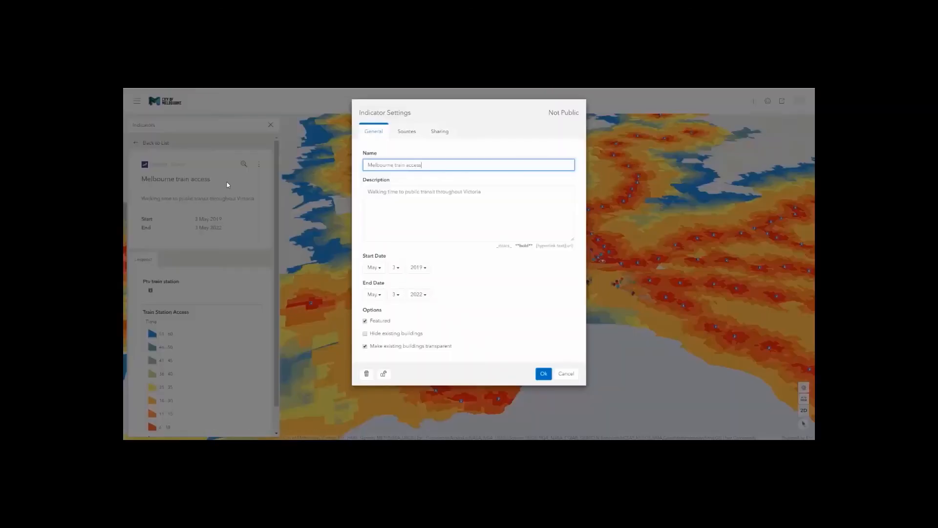
Review the train access indicator's Sources and Sharing tabs, then close its settings.
click(407, 132)
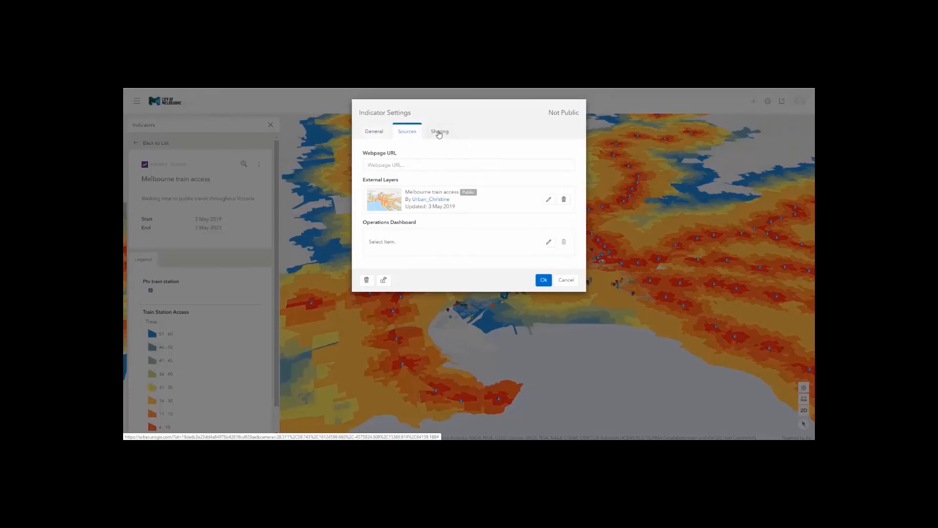
click(439, 133)
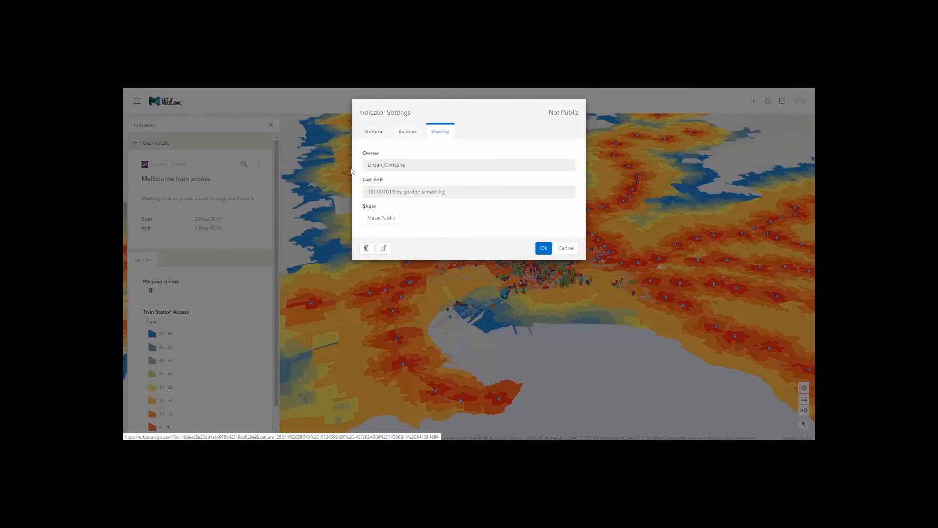
click(565, 248)
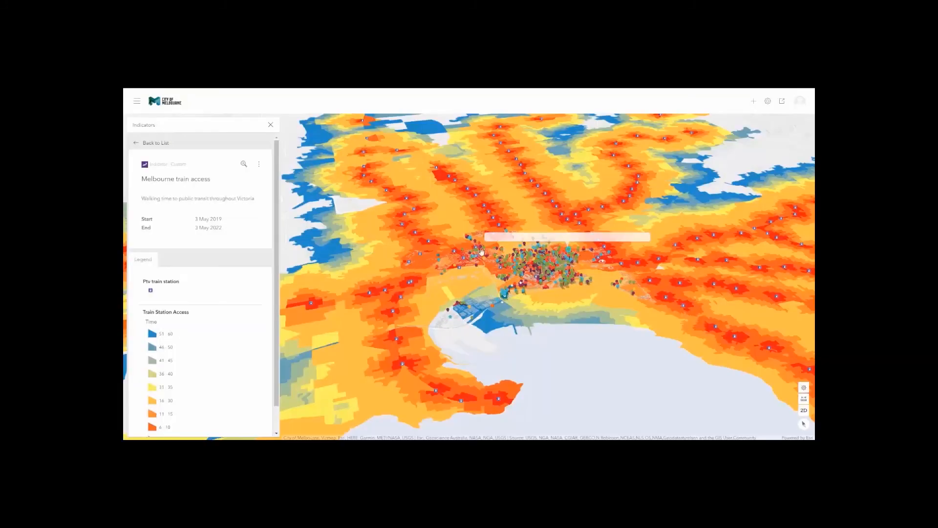
Return to the indicators list and open the Population Density indicator.
click(132, 145)
click(142, 176)
click(142, 177)
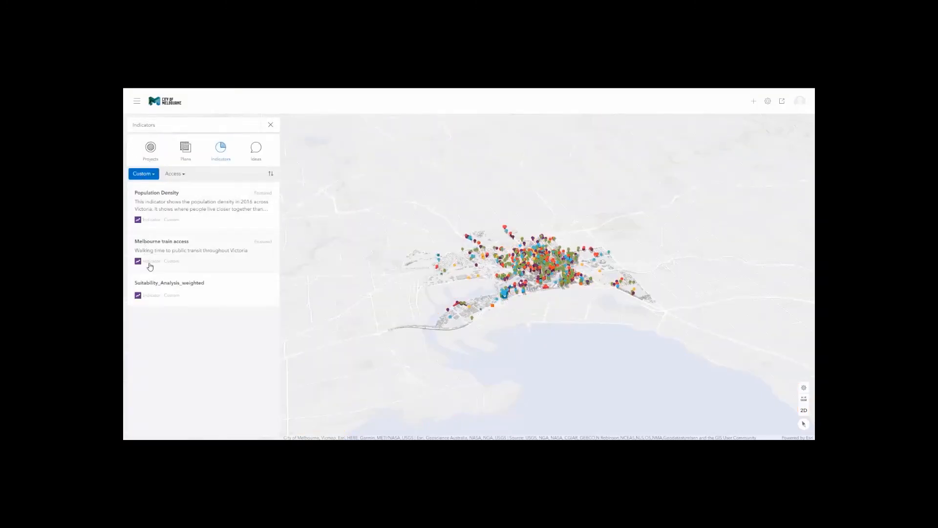
click(150, 206)
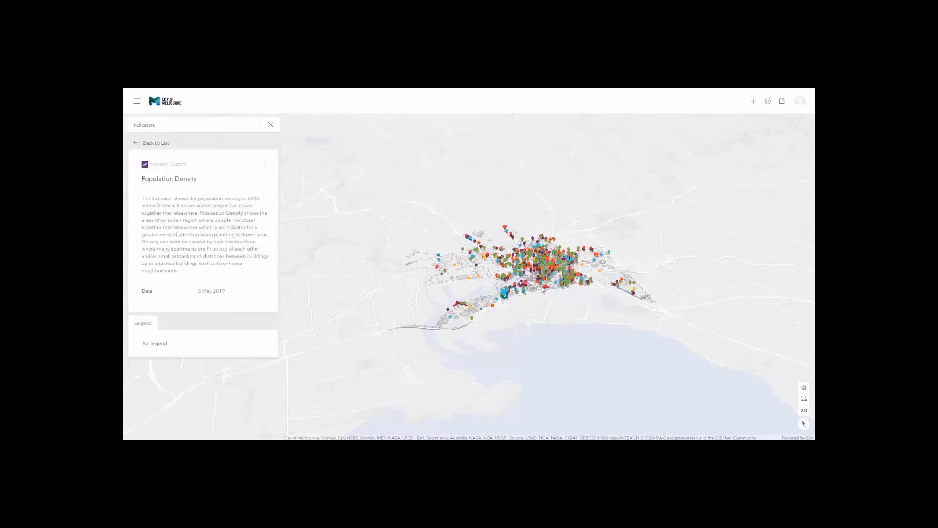
Tilt and zoom the map, inspect one tall density bar's attributes, then return to the list.
scroll(542, 290, up, 3)
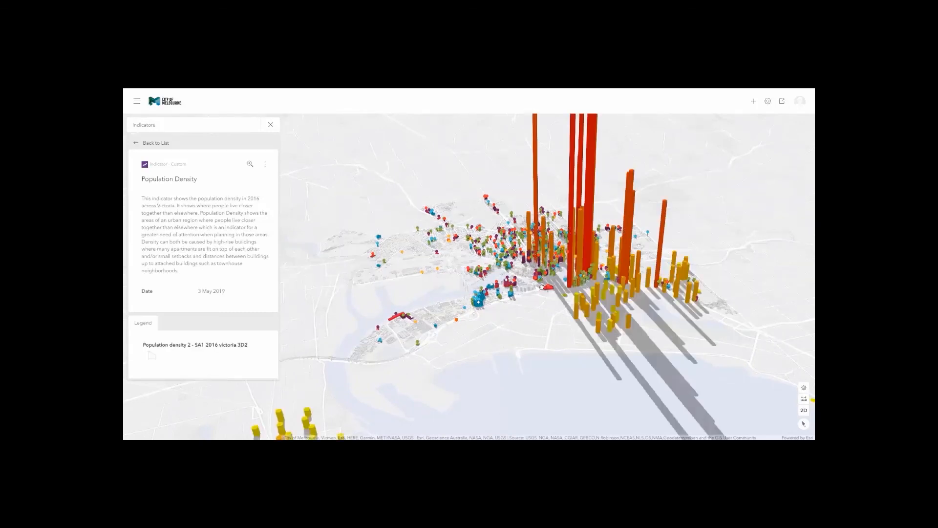
right_drag(562, 288, 561, 322)
scroll(561, 321, down, 5)
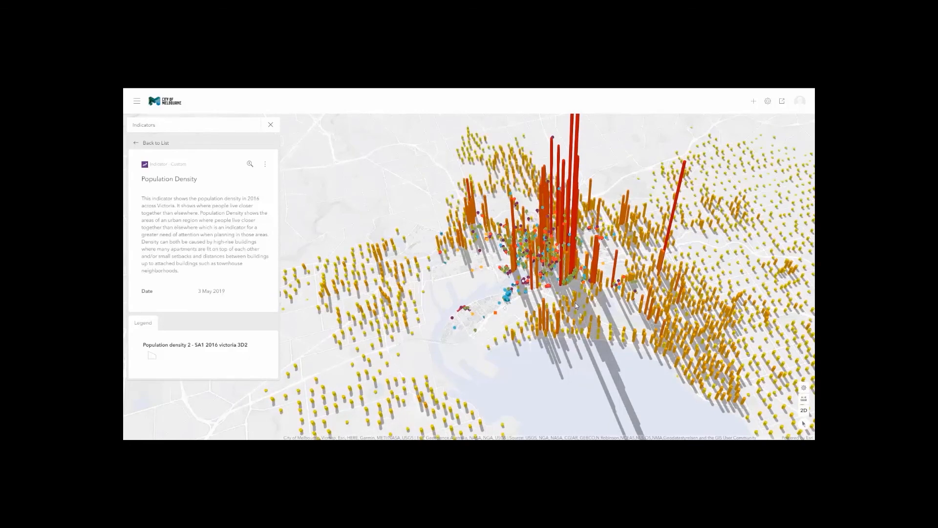
click(576, 170)
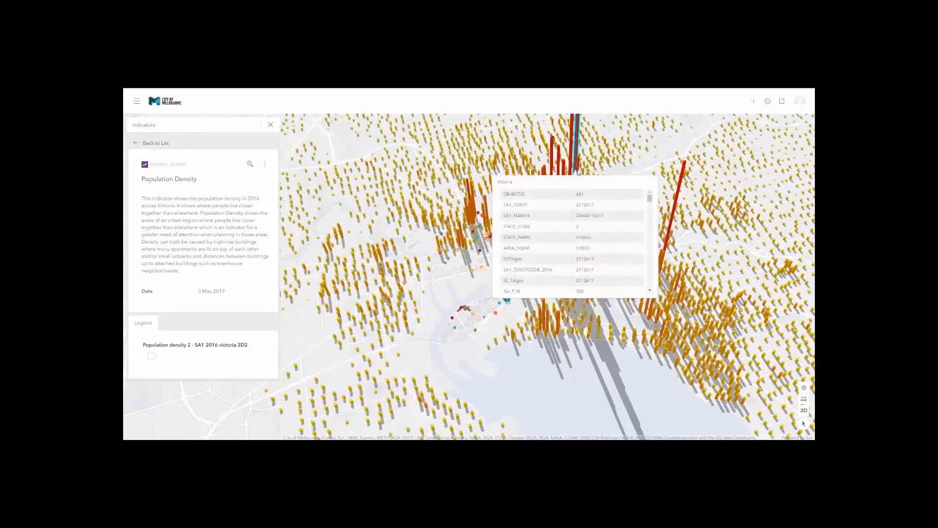
scroll(579, 216, down, 3)
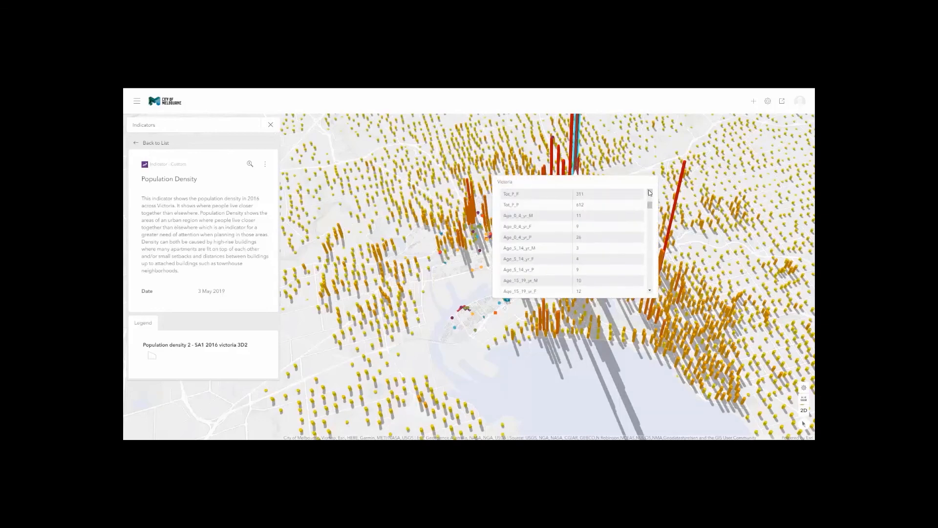
click(143, 143)
scroll(594, 210, up, 1)
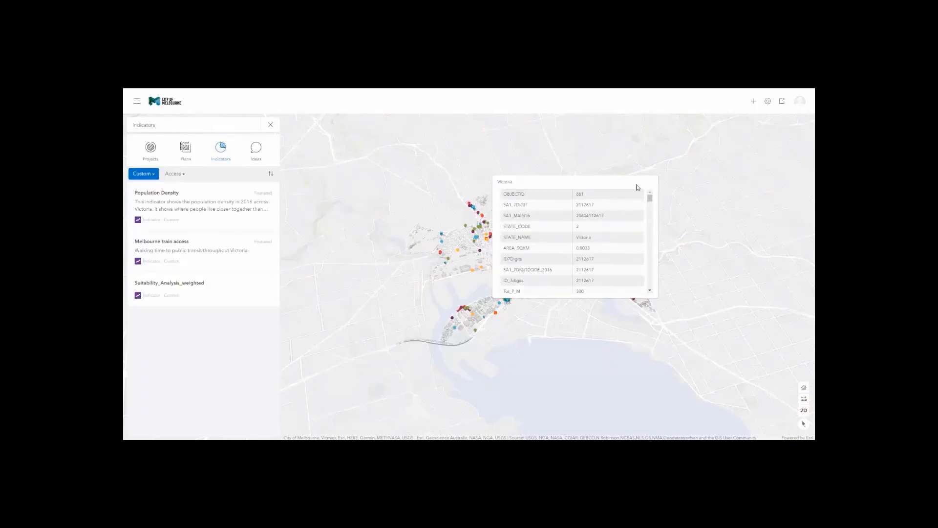
Close the area's attribute popup and browse the community ideas list.
click(650, 184)
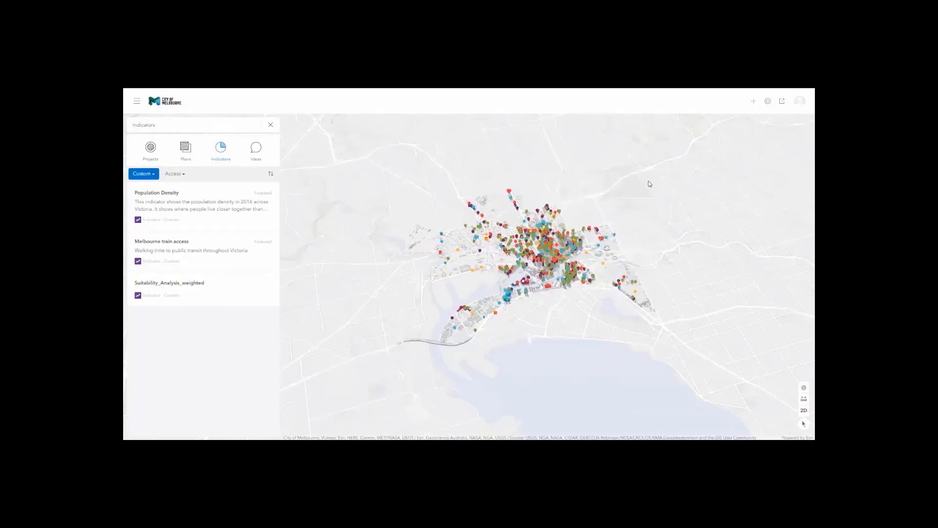
click(265, 150)
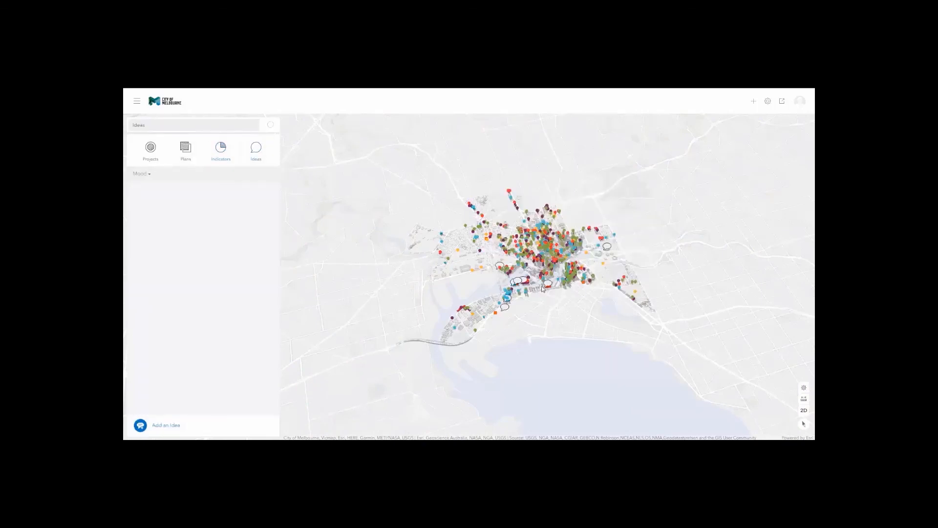
scroll(543, 290, down, 5)
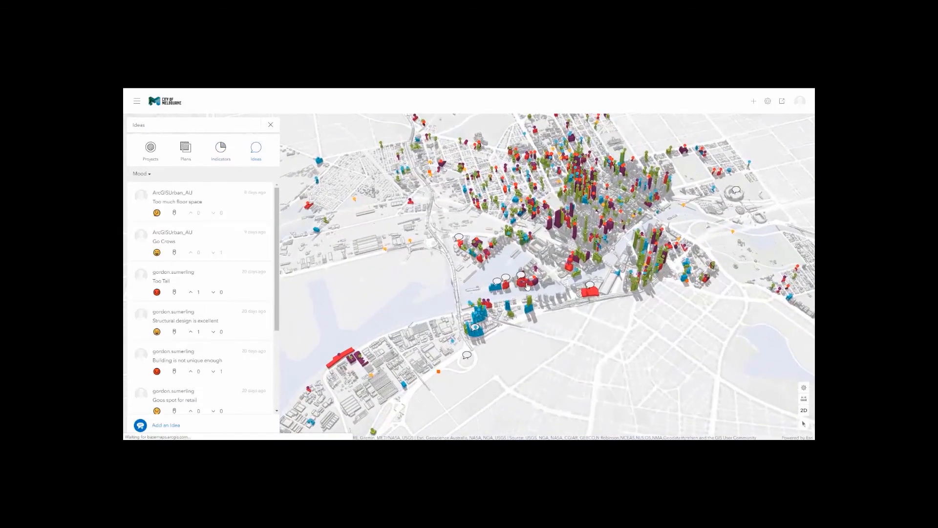
scroll(526, 287, down, 2)
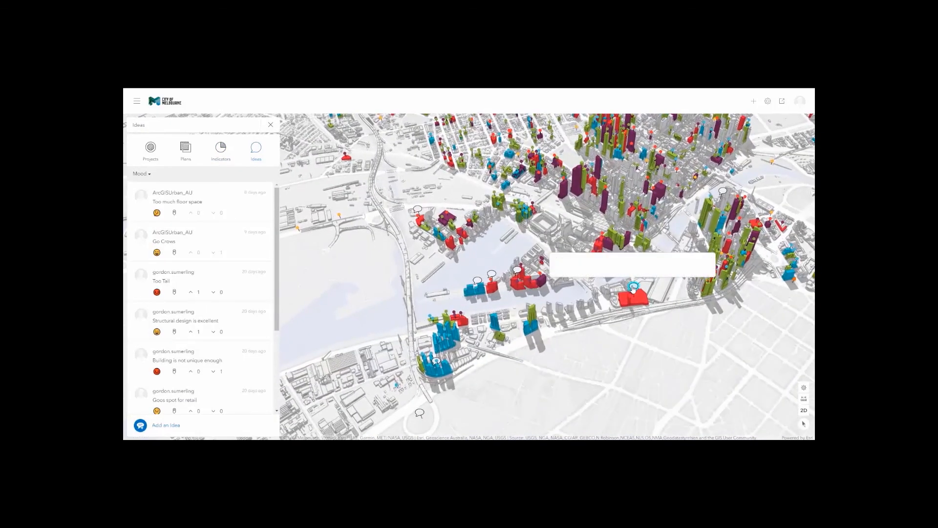
View the 'Too much floor space' idea, then zoom the map to the Too Tall idea.
click(633, 288)
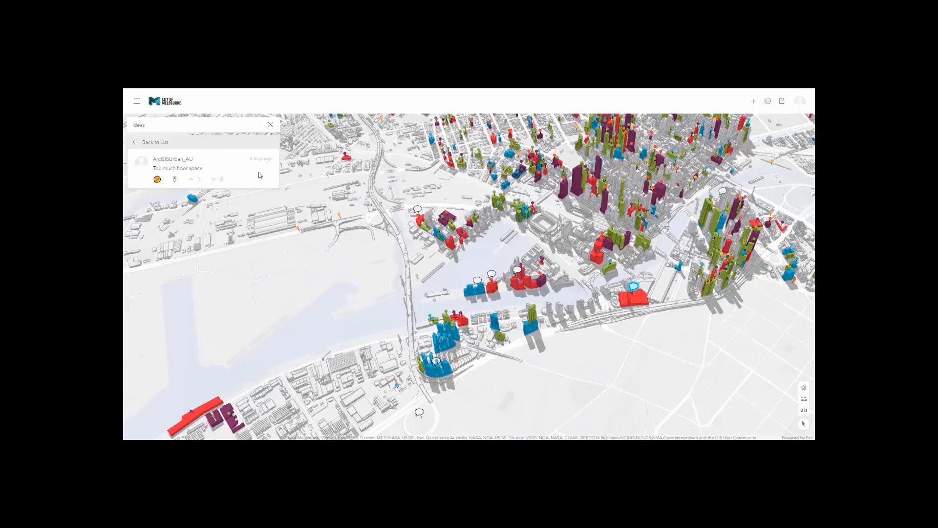
click(150, 144)
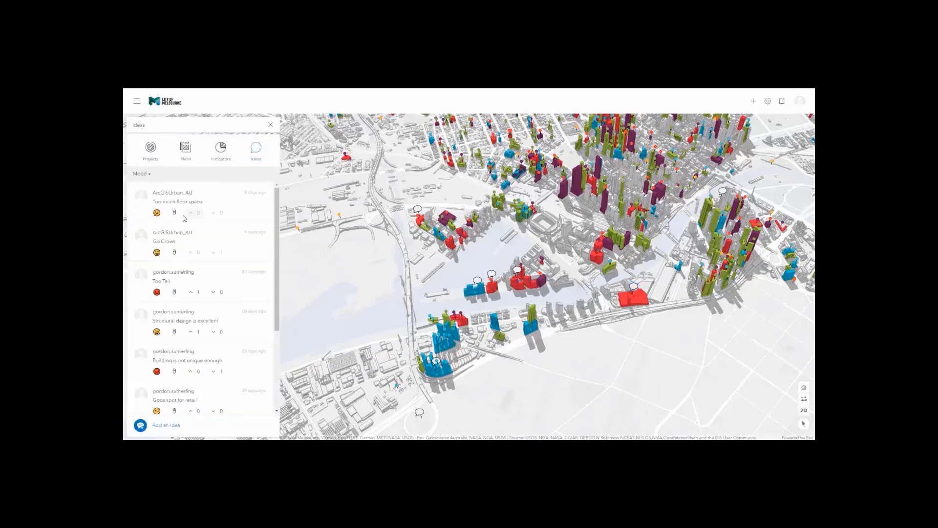
click(174, 293)
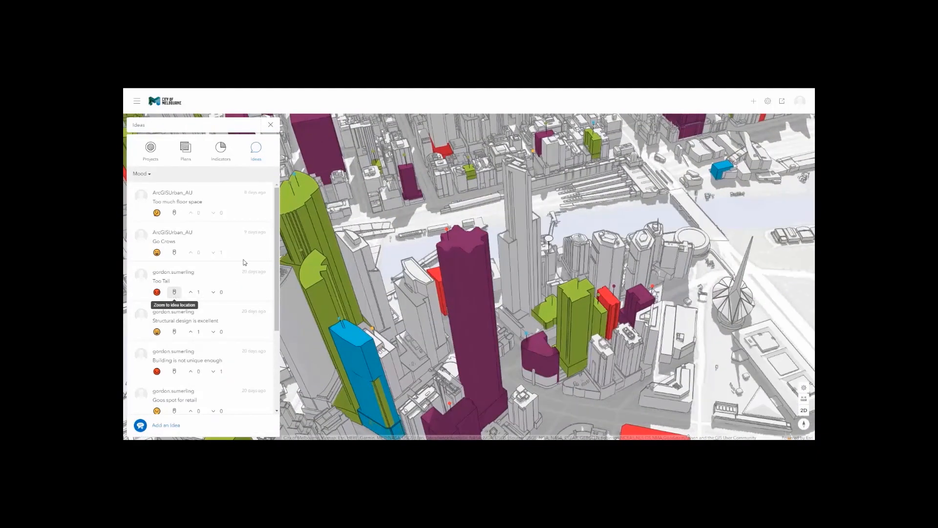
scroll(251, 251, down, 1)
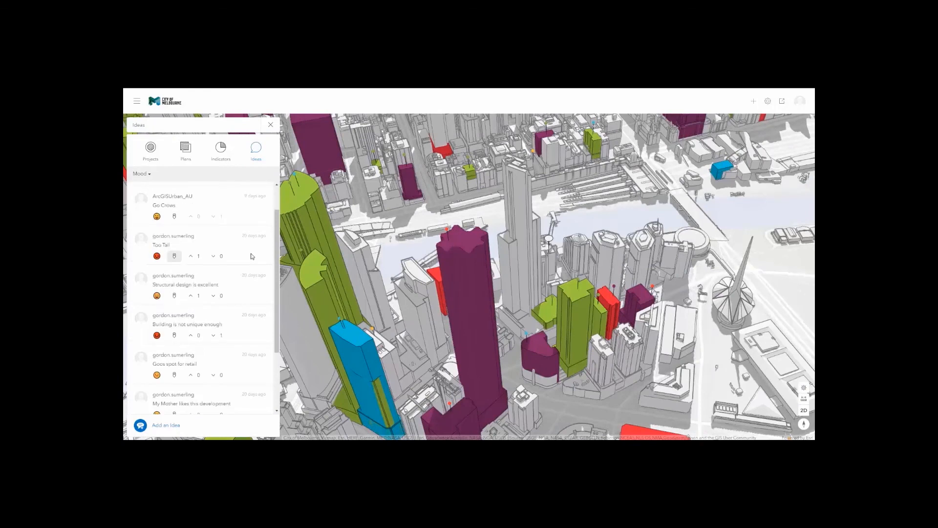
Draw a new idea's area on the purple tower and confirm it.
click(166, 425)
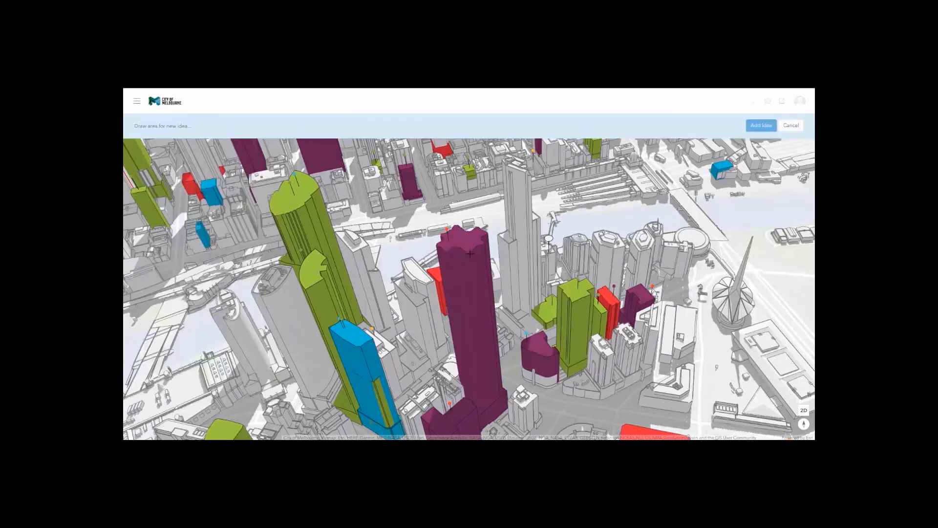
click(487, 401)
click(499, 401)
click(763, 126)
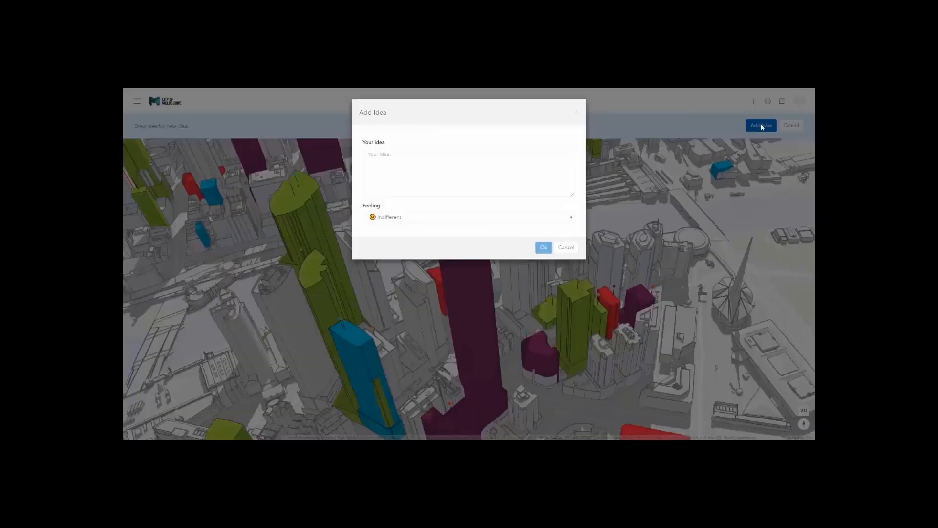
Enter the 'Tall Building' idea text, submit it, and close the ideas panel.
click(408, 172)
text(Te)
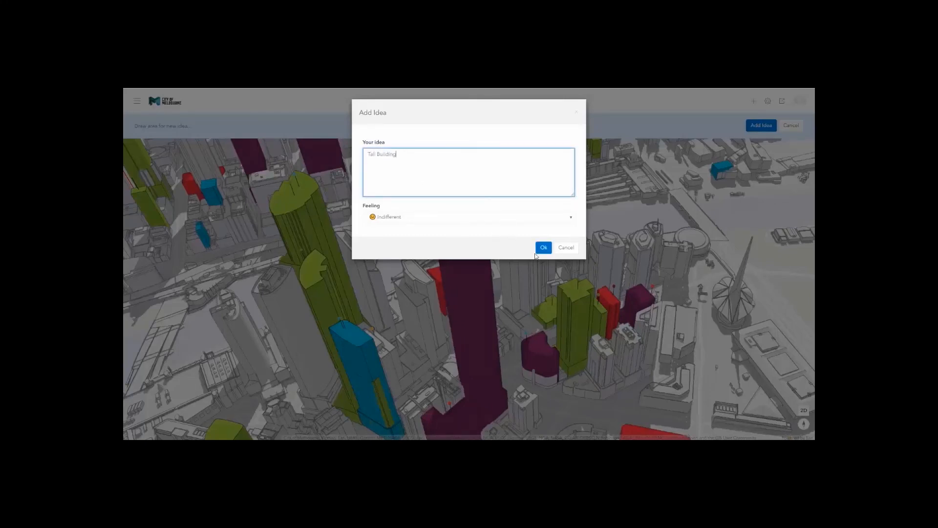
click(544, 251)
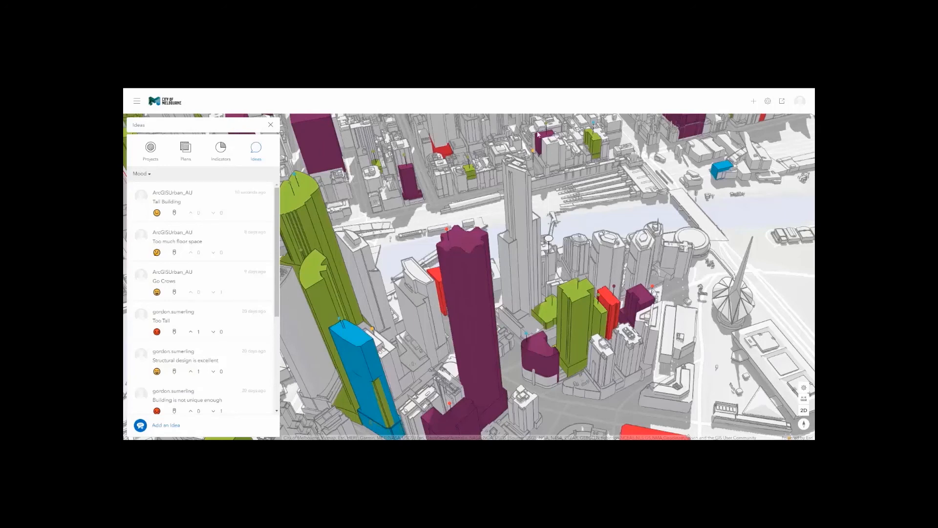
click(271, 125)
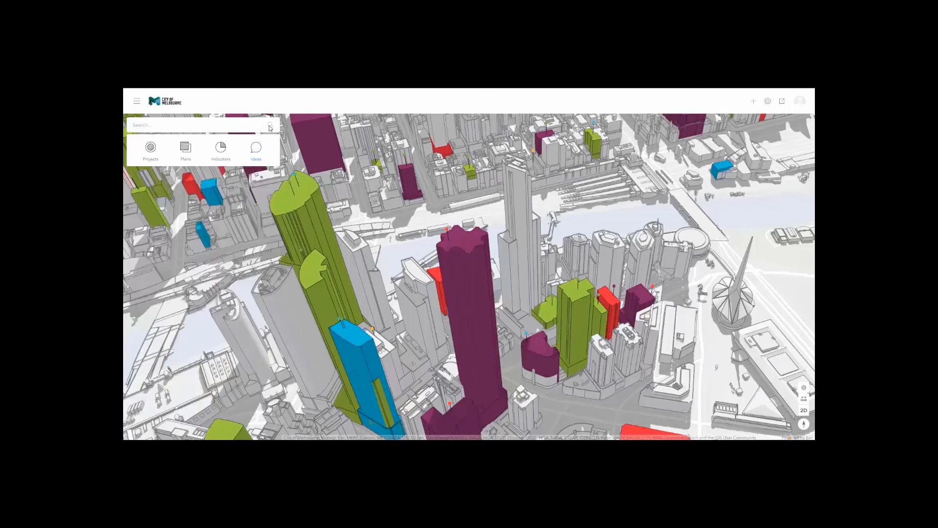
Filter the projects list to Applied status and open the Turning Torso project.
click(151, 148)
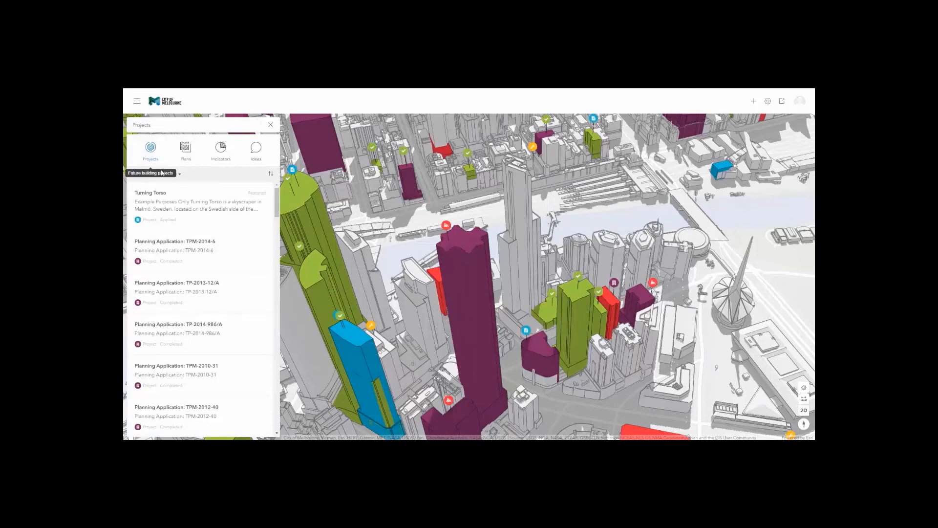
click(151, 177)
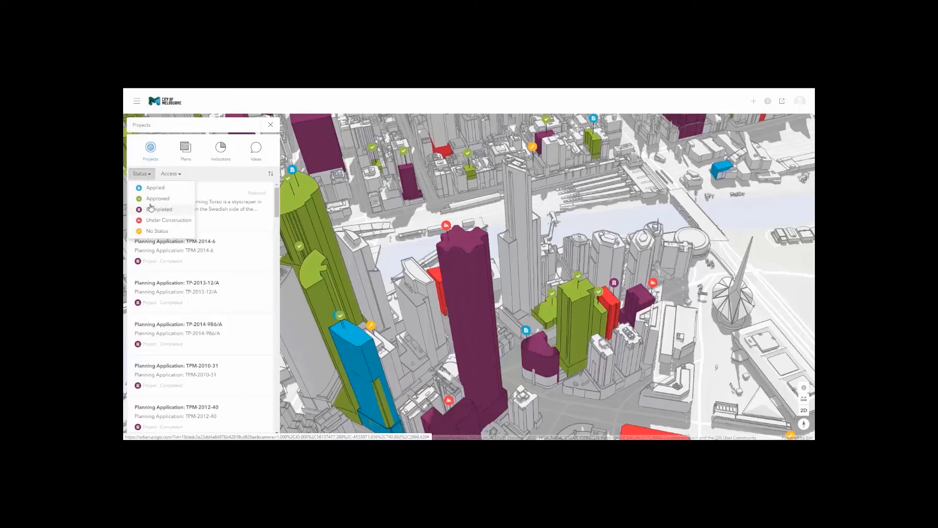
click(152, 189)
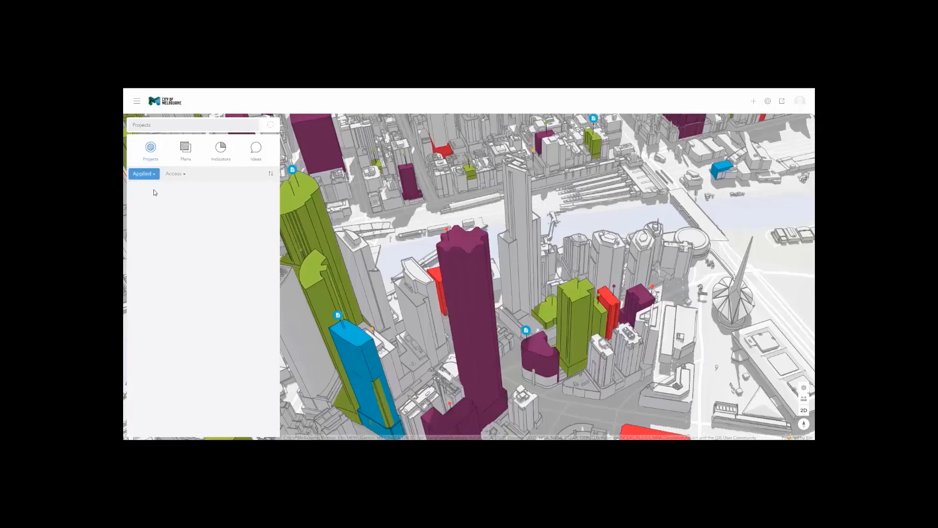
click(165, 201)
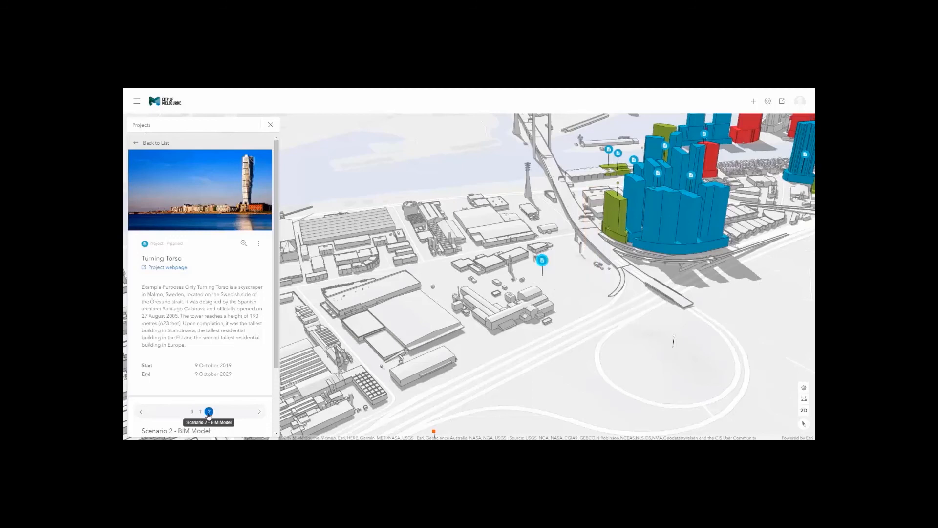
Show Scenario 2 - BIM Model with Turntable rotation and open the project's Configure settings.
click(209, 412)
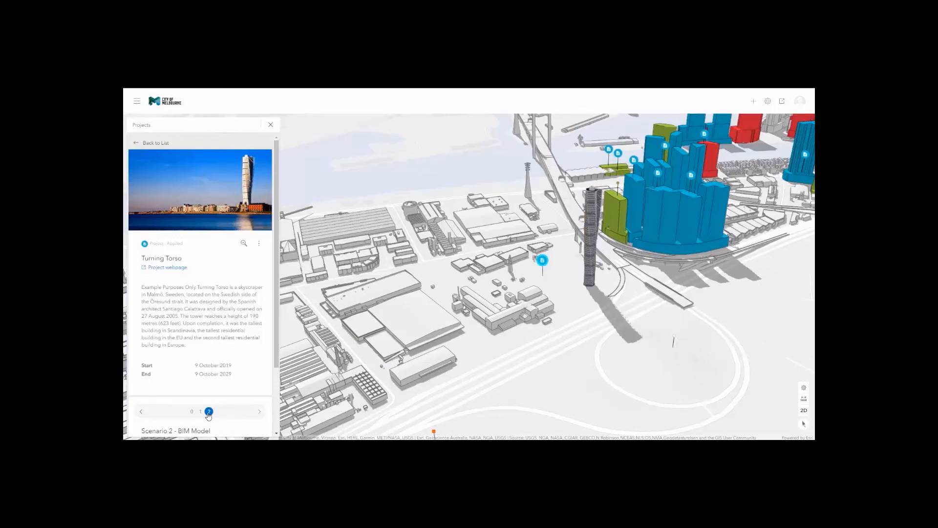
click(259, 244)
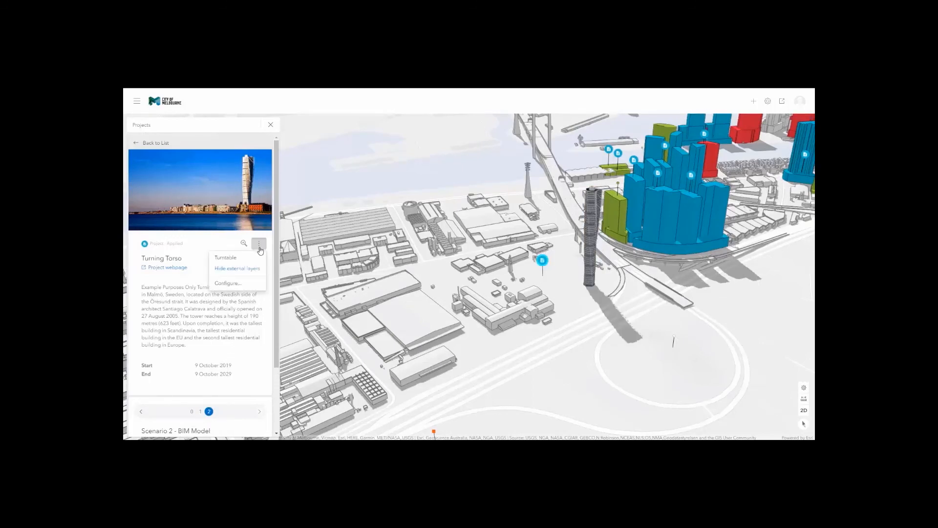
click(232, 260)
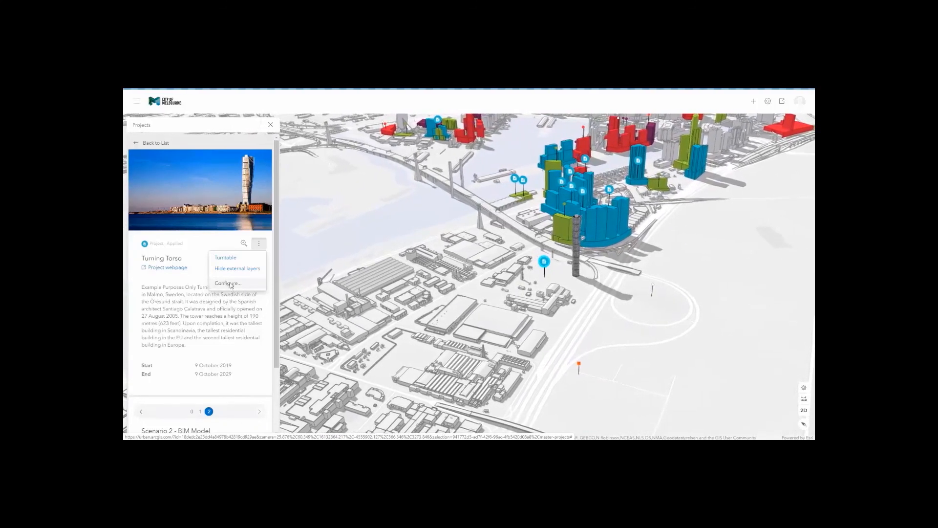
click(229, 286)
Inspect the General tab's project description and webpage URL.
scroll(381, 201, down, 1)
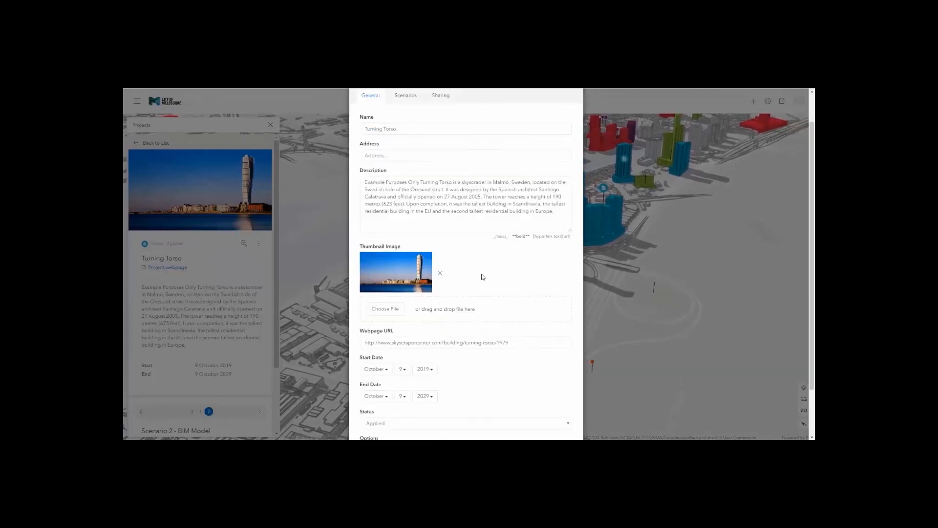
drag(365, 182, 520, 215)
click(503, 265)
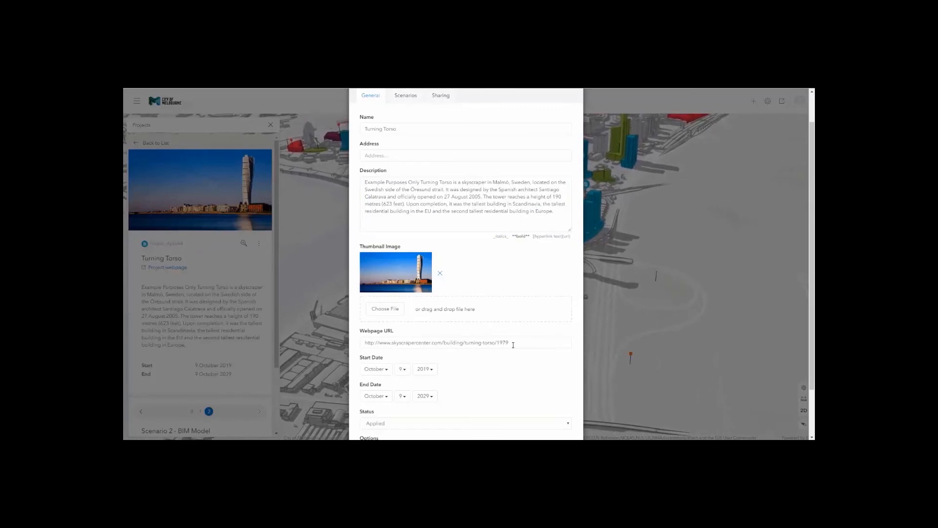
drag(522, 340, 364, 343)
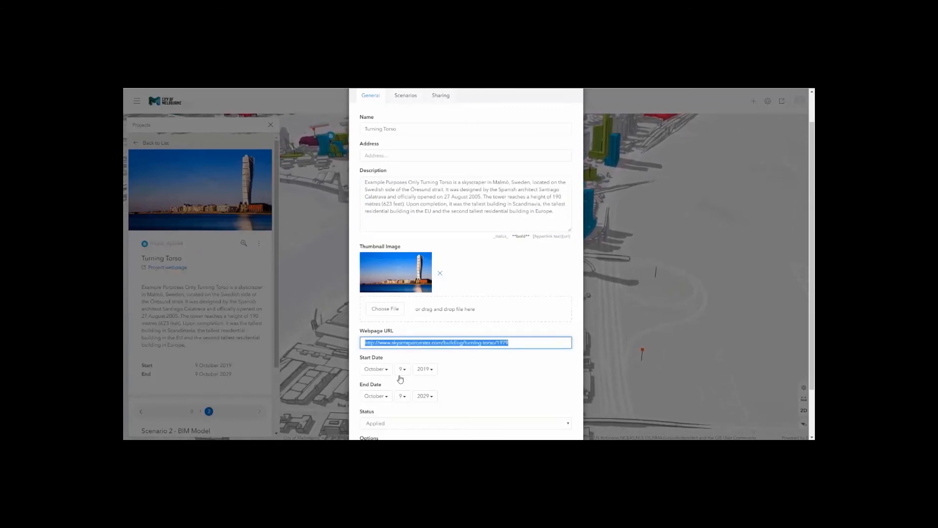
click(466, 397)
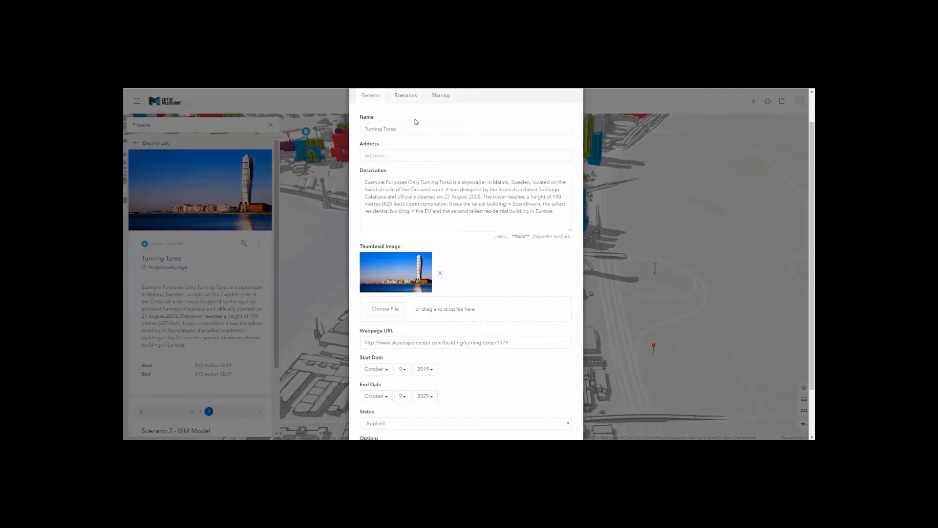
Expand Scenario 2 - BIM Model on the Scenarios tab, then cancel without changes.
click(409, 100)
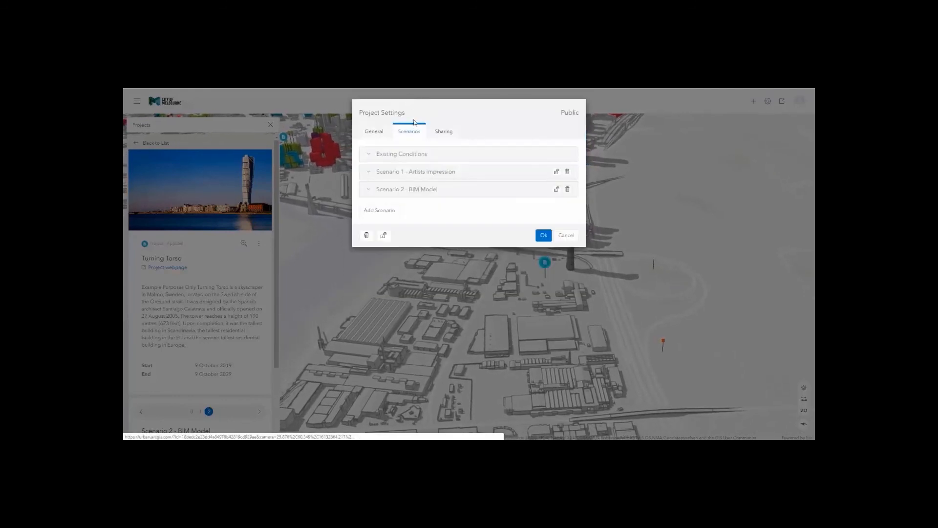
click(389, 191)
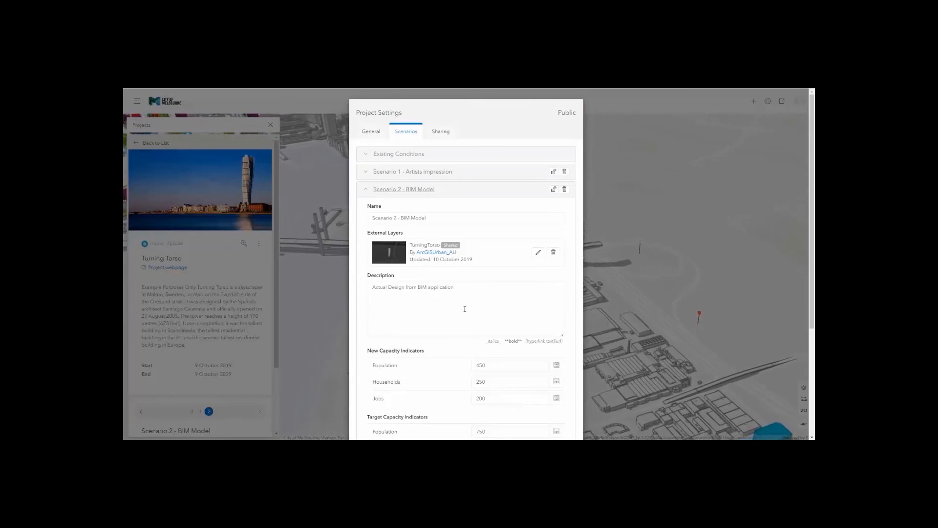
scroll(467, 315, down, 2)
scroll(467, 316, down, 2)
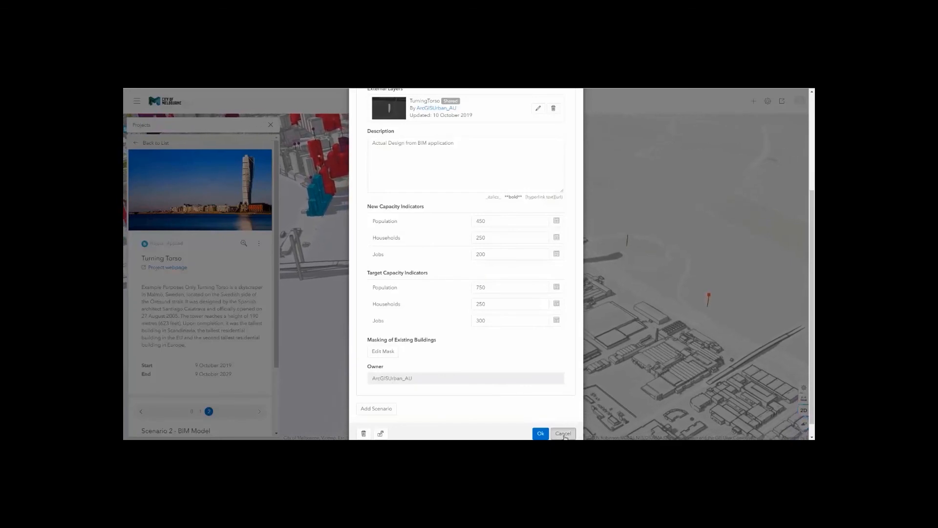
click(563, 434)
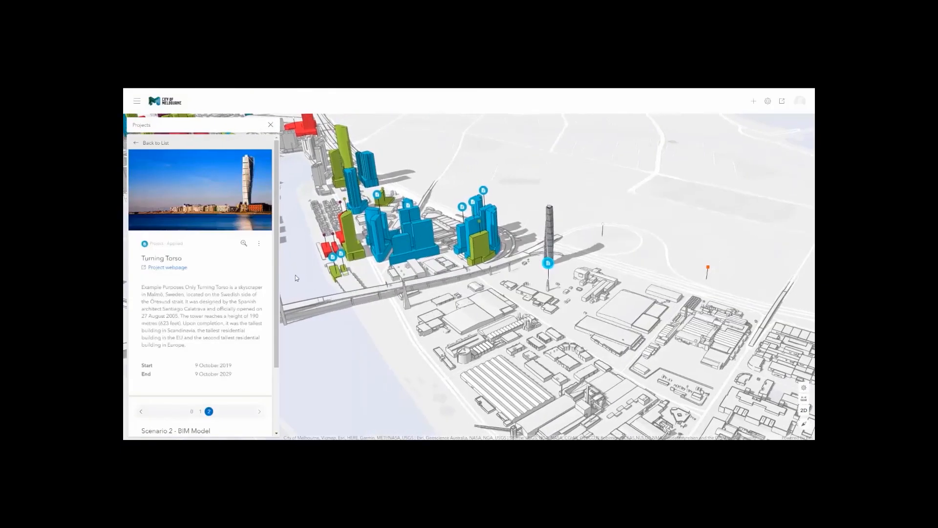
Rotate the city view around the Turning Torso tower and bring up the create-new menu.
click(259, 243)
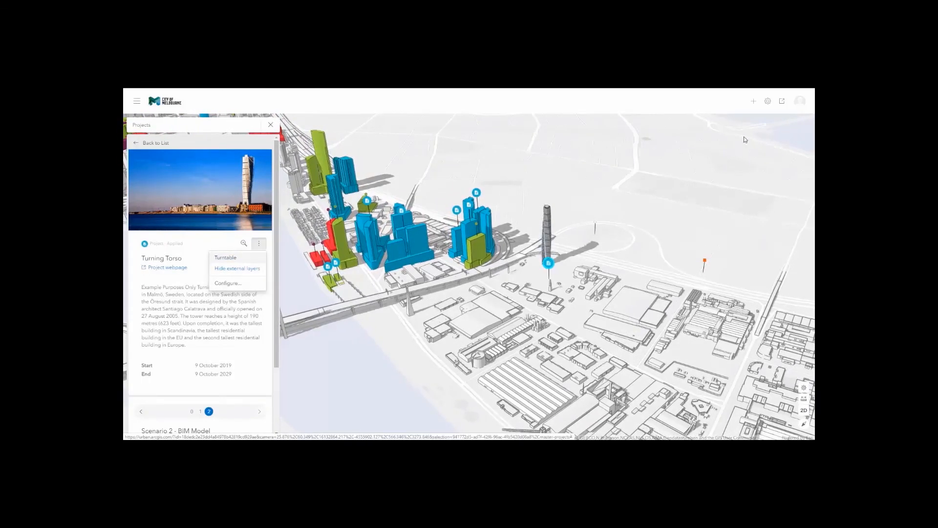
right_drag(660, 262, 264, 312)
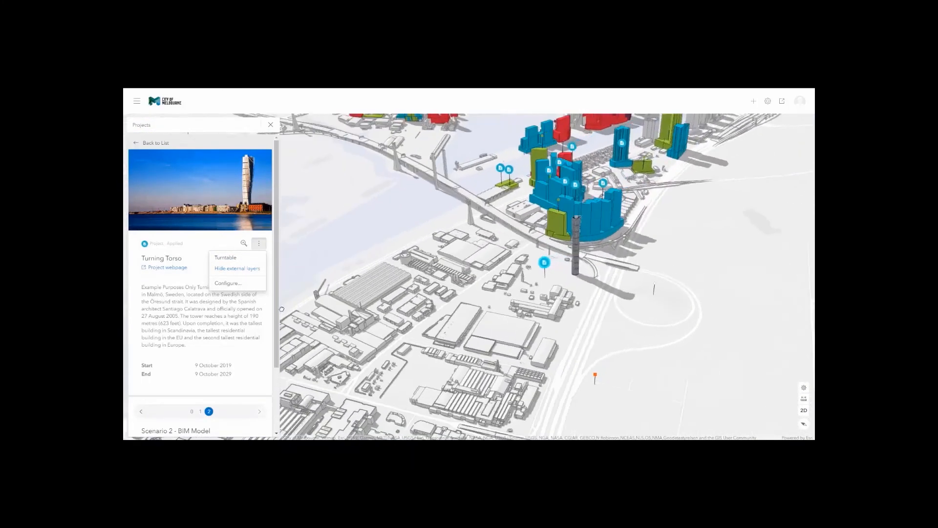
click(755, 101)
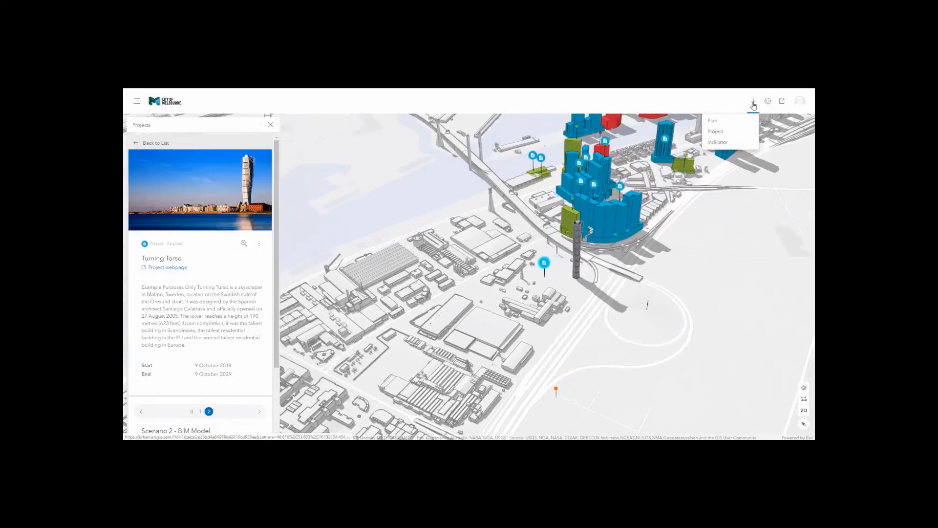
Start a new project with Parcels snapping enabled and navigate to the empty lot.
click(714, 132)
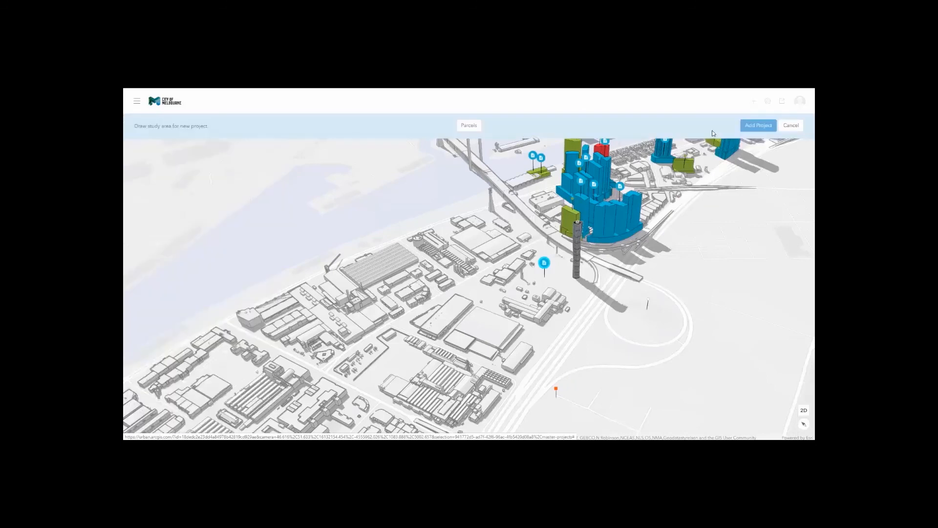
click(469, 125)
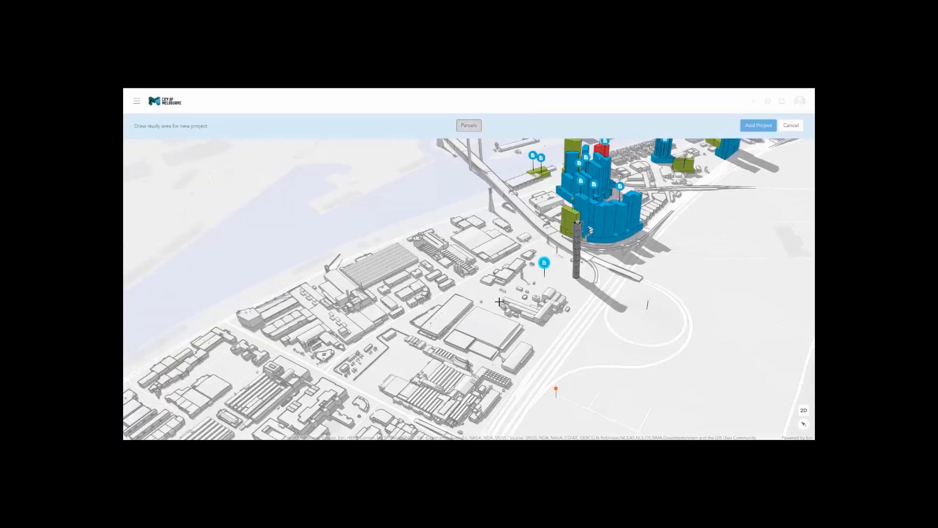
drag(495, 301, 442, 283)
right_drag(443, 283, 473, 277)
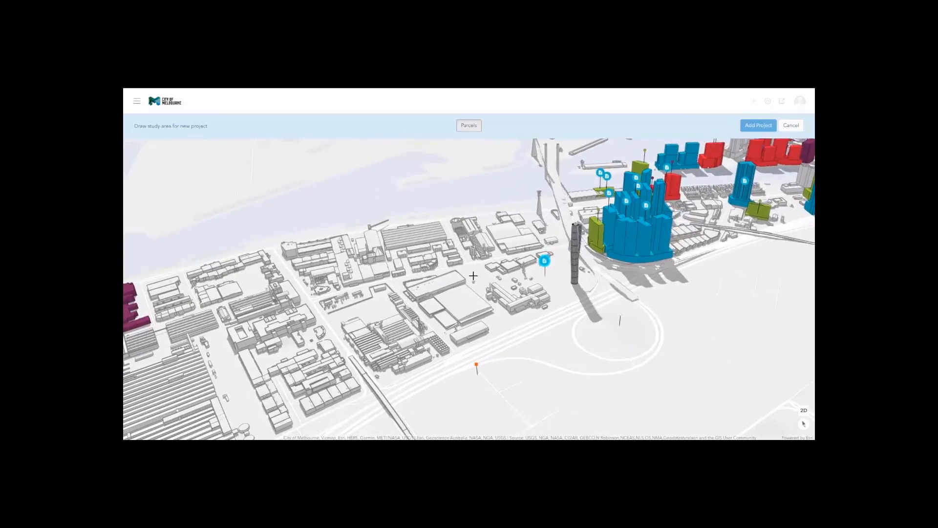
scroll(480, 280, up, 3)
scroll(480, 280, up, 3)
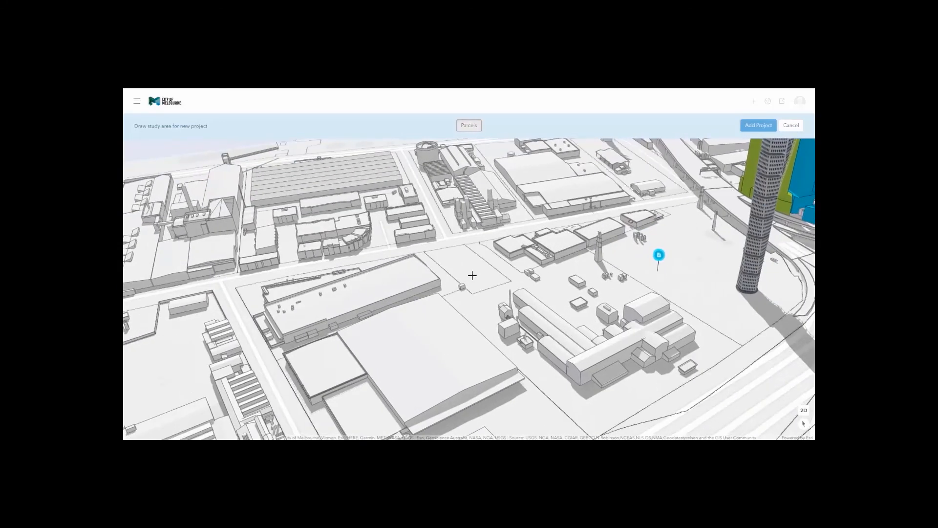
Outline a four-cornered study area on the lot and confirm it.
click(424, 253)
click(467, 243)
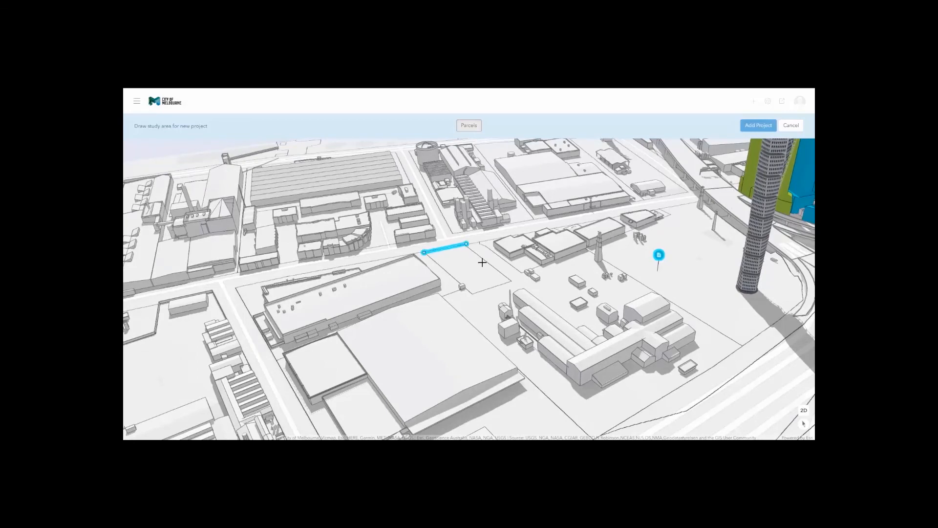
click(512, 281)
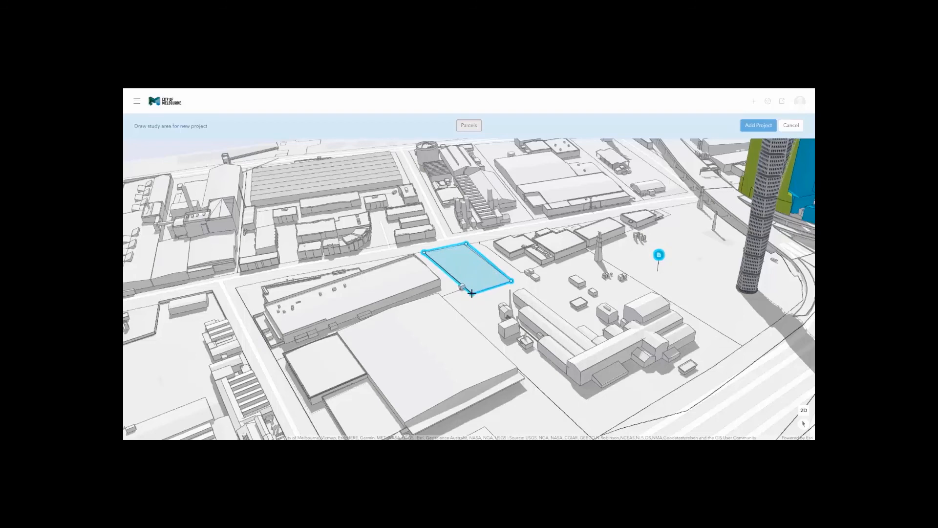
double_click(471, 293)
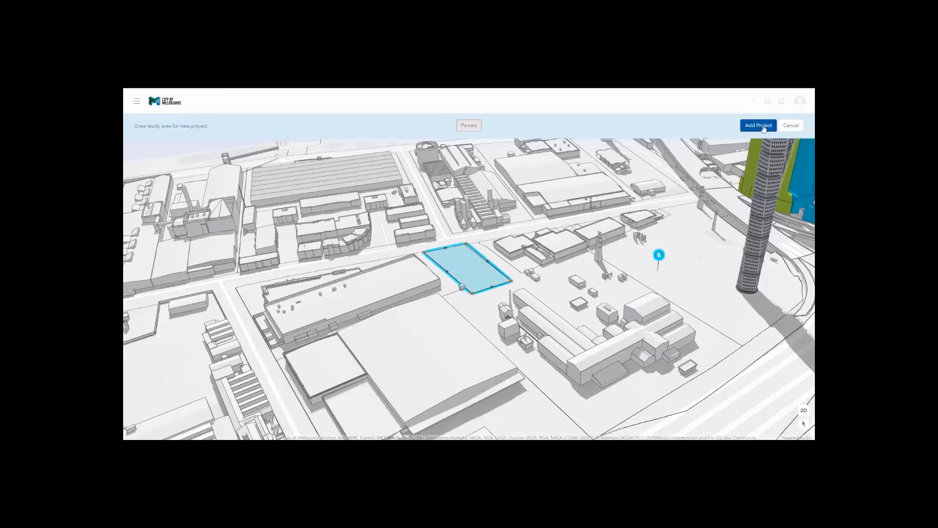
click(763, 128)
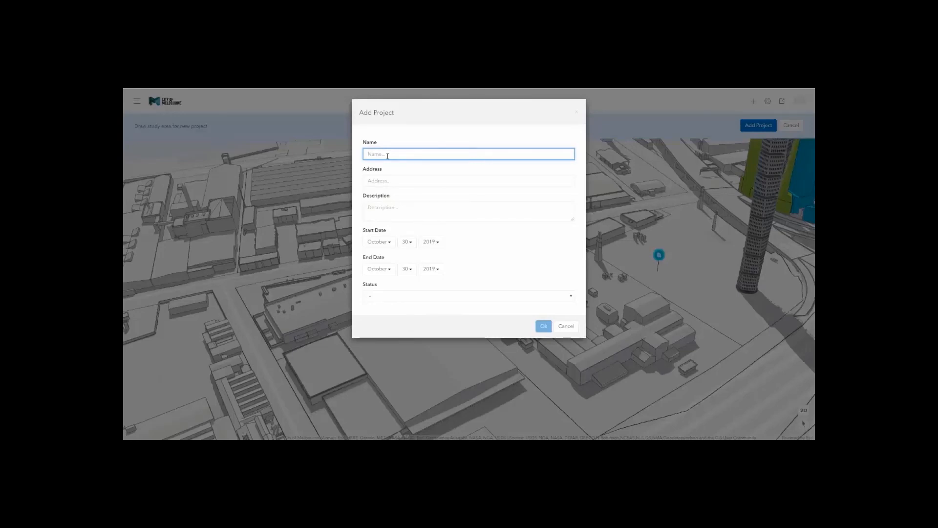
Name the project 'Urban Demo' and enter its street address.
text(Urban Demo)
click(384, 180)
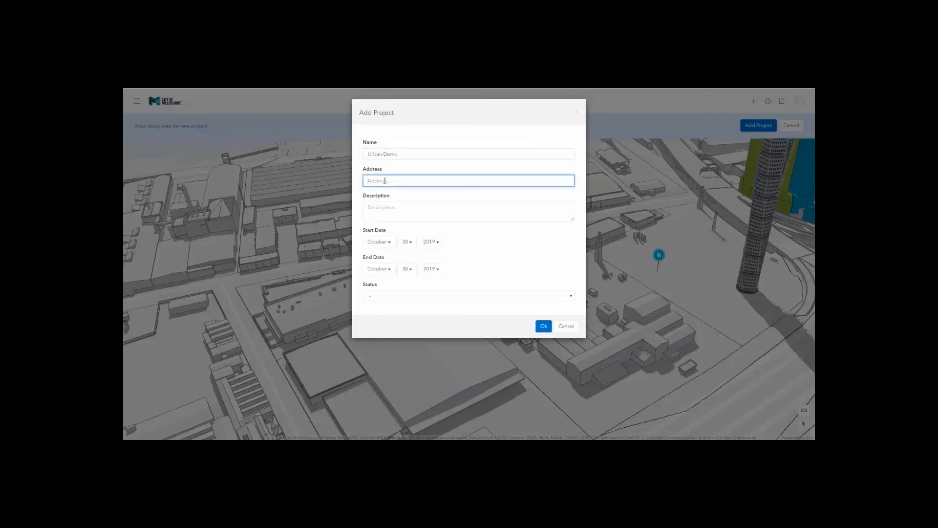
click(382, 207)
Set the end year to 2028 and status to Applied, then create the project.
click(436, 269)
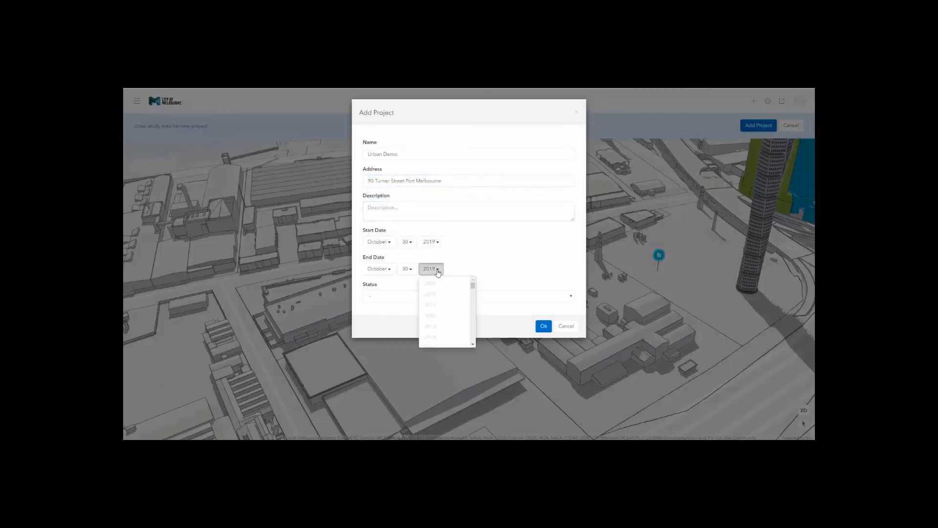
scroll(450, 313, down, 5)
click(445, 316)
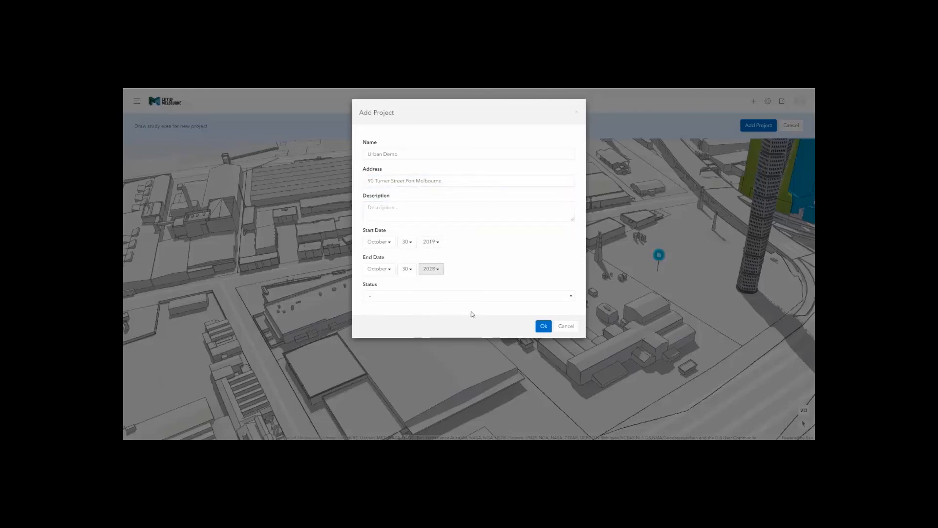
click(567, 300)
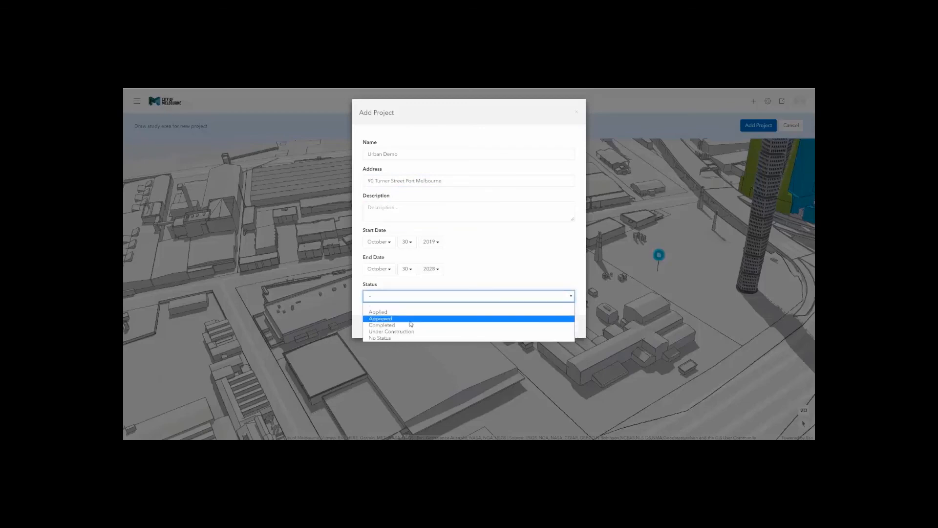
click(386, 315)
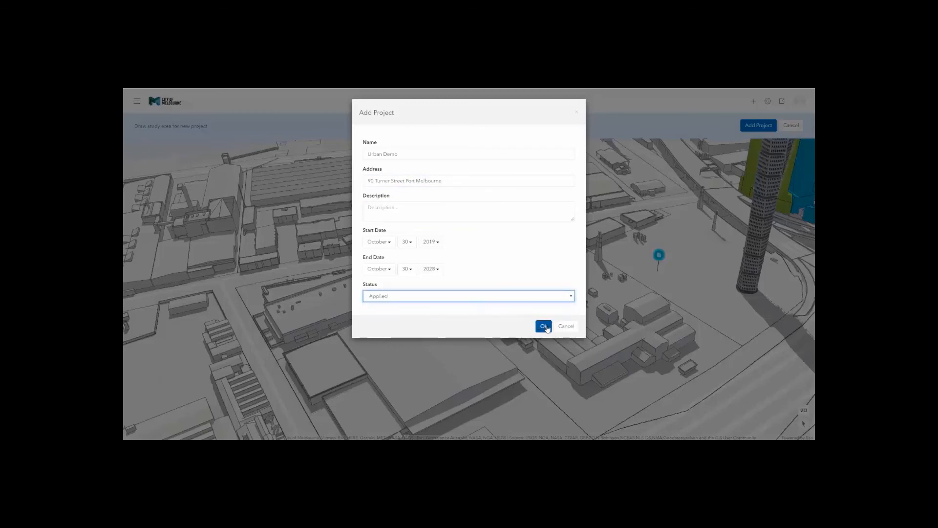
click(545, 327)
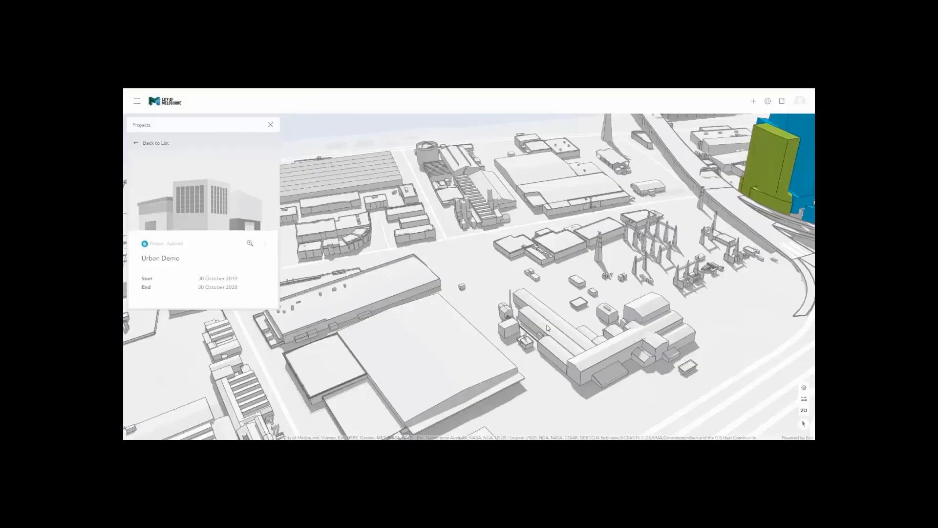
Open Urban Demo's project settings and expand Scenario 1 to its Masking of Existing Buildings options.
click(265, 244)
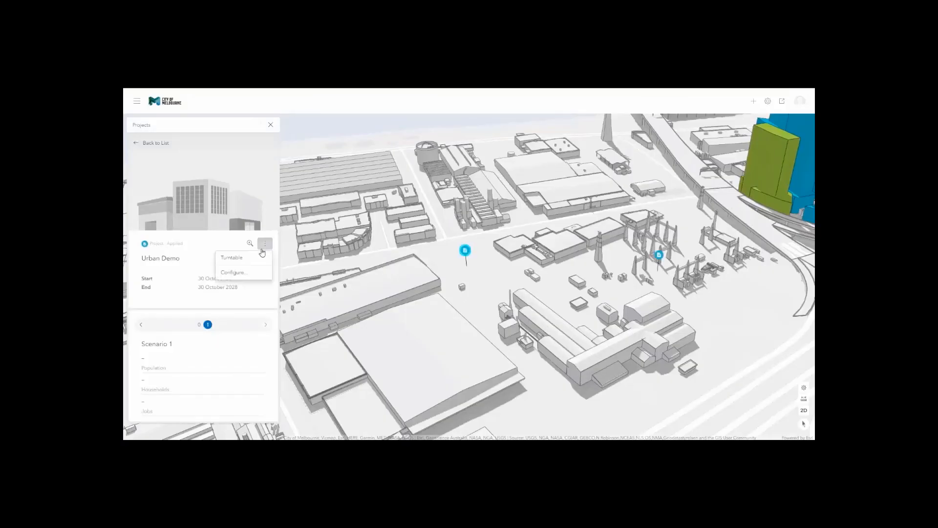
click(240, 275)
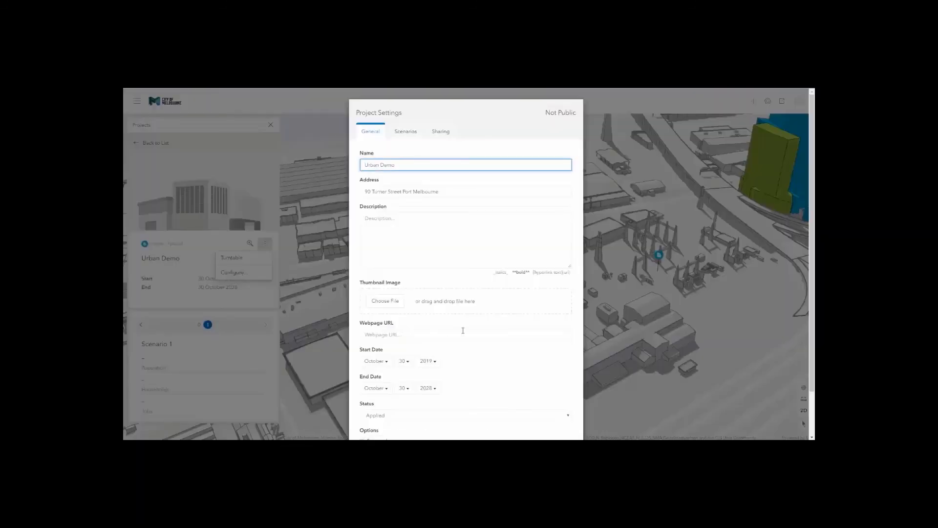
scroll(462, 330, down, 1)
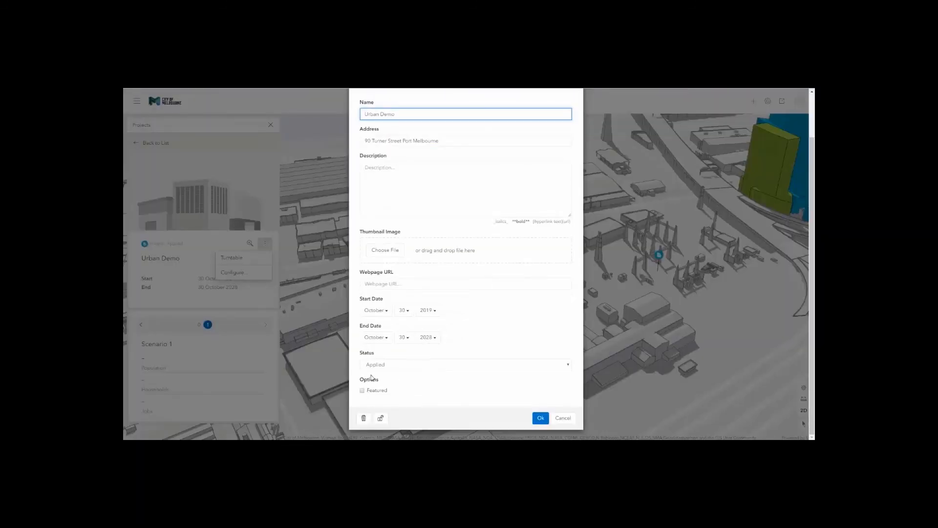
scroll(380, 366, up, 1)
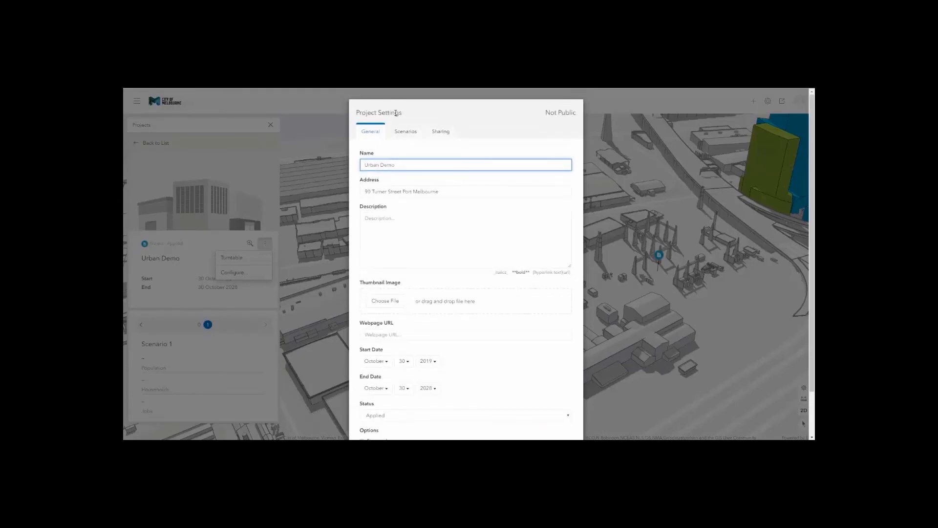
click(405, 131)
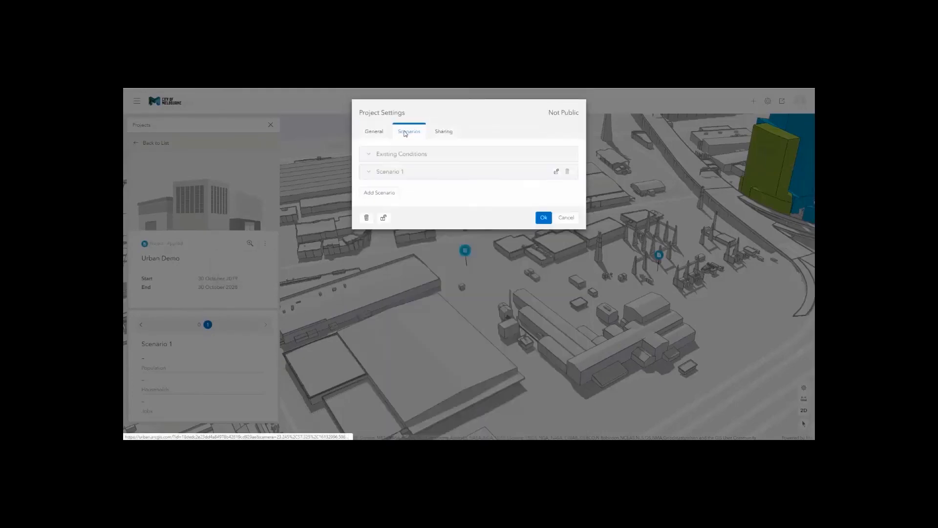
click(397, 174)
scroll(410, 293, down, 3)
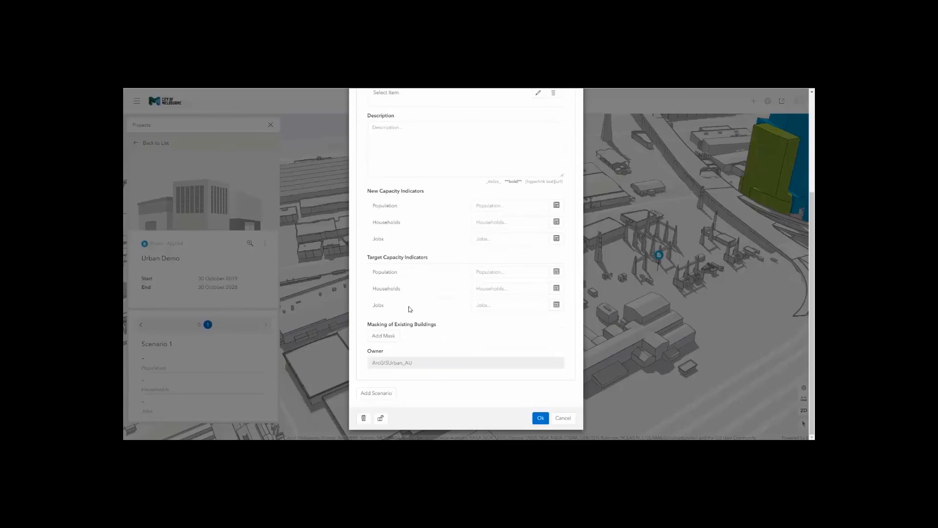
Draw a mask polygon around the central block and confirm it with Ok.
click(391, 336)
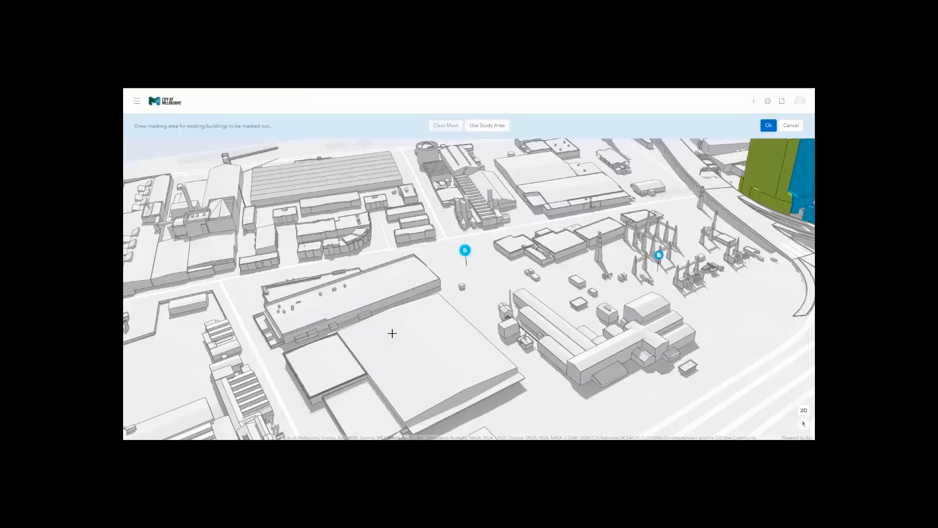
click(421, 252)
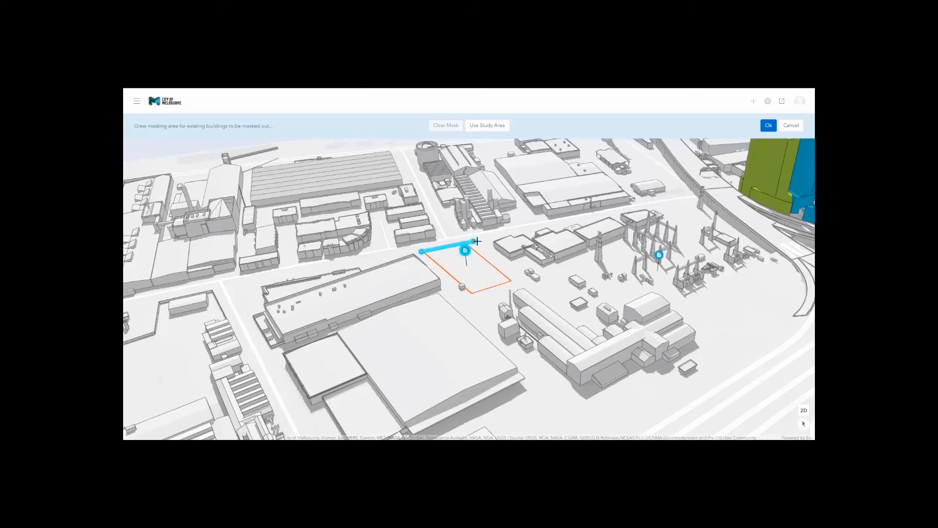
click(514, 237)
click(526, 274)
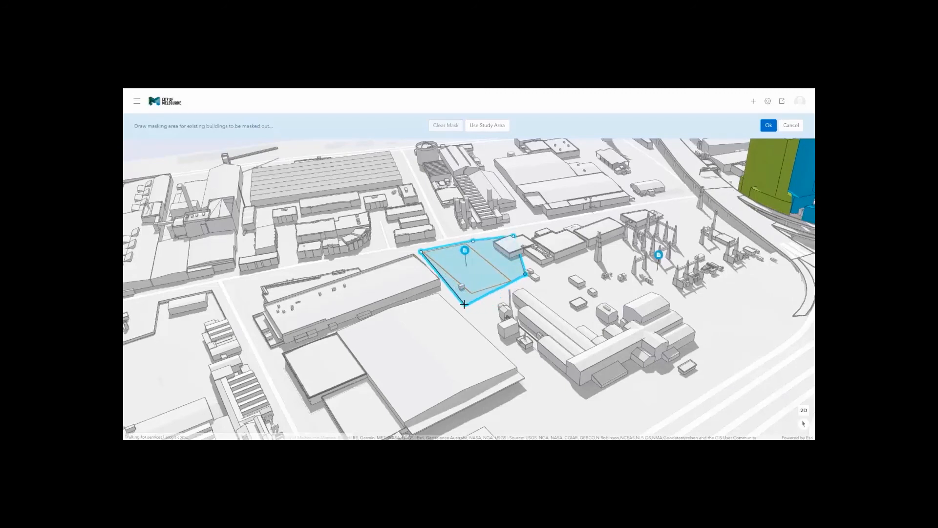
drag(457, 290, 453, 287)
double_click(453, 287)
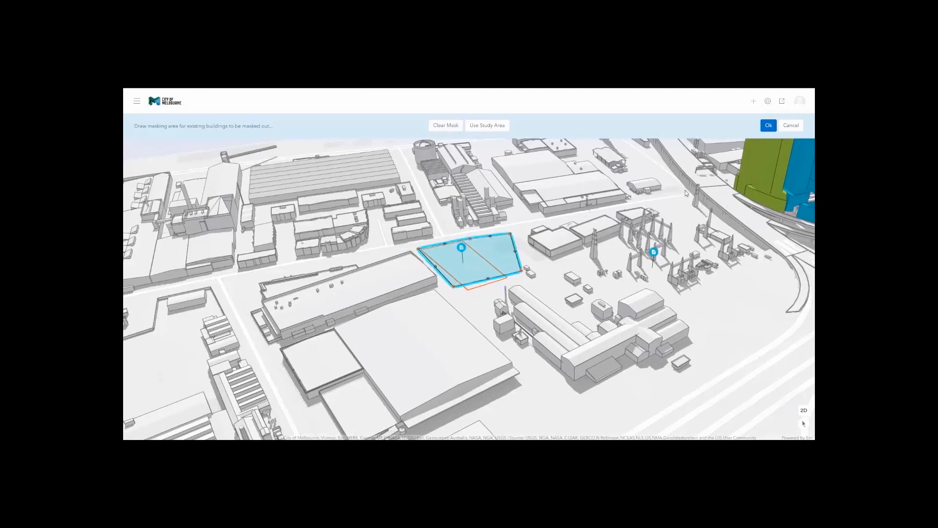
click(768, 126)
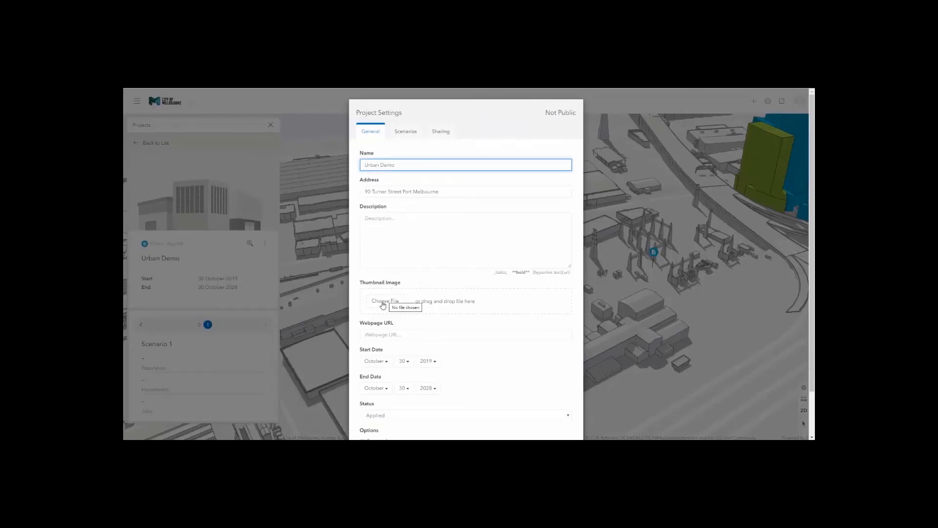
Save the project settings, then preview the other scenario's summary and return to Scenario 1.
scroll(384, 313, down, 2)
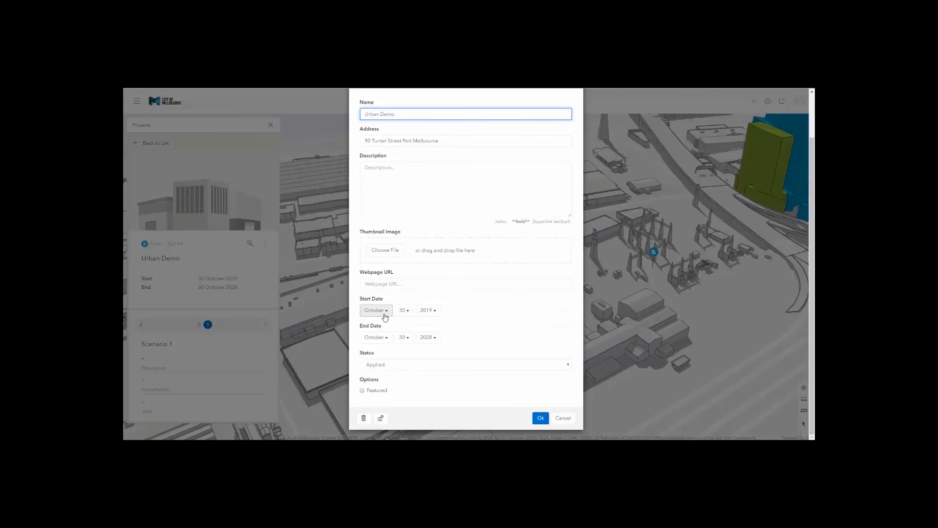
click(540, 420)
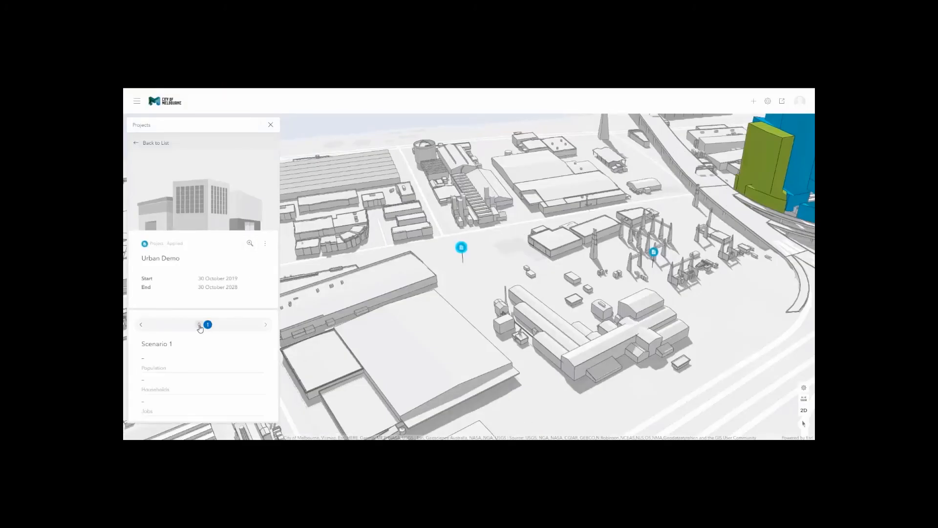
click(200, 325)
click(207, 325)
Close the project panel and open the Fishermans Bend - Demo plan in Plan Designer.
click(270, 127)
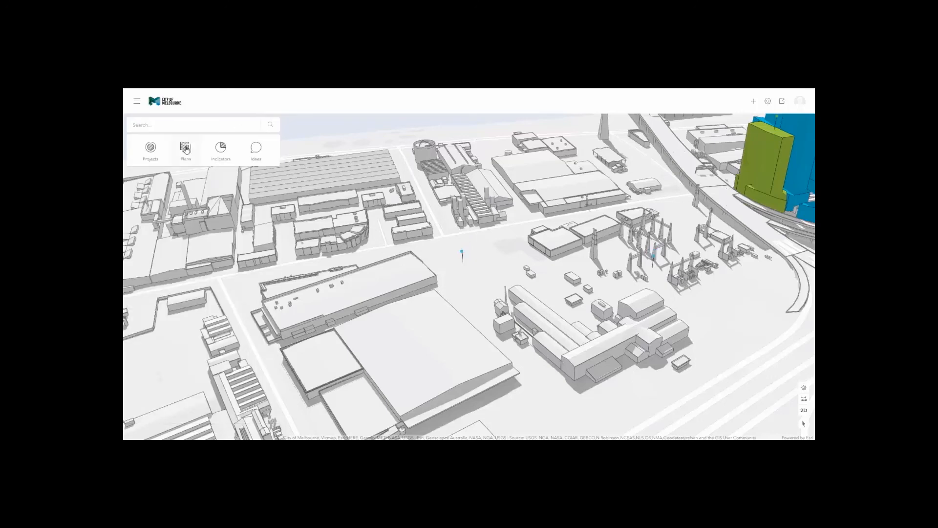
click(186, 148)
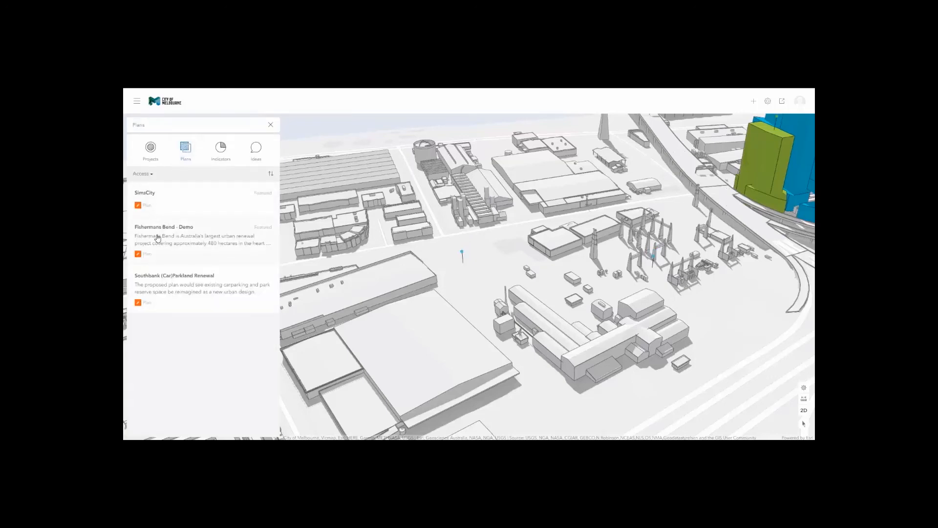
click(157, 238)
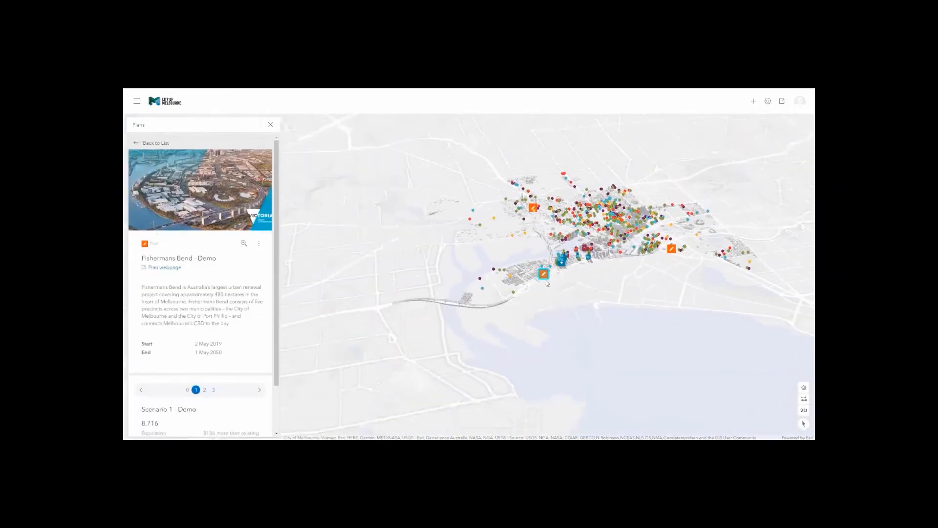
scroll(547, 282, up, 5)
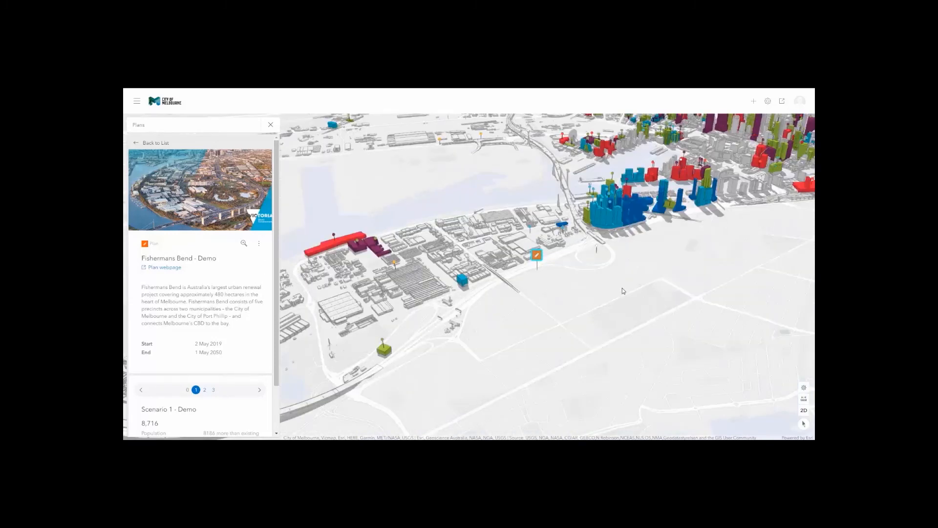
scroll(581, 295, down, 5)
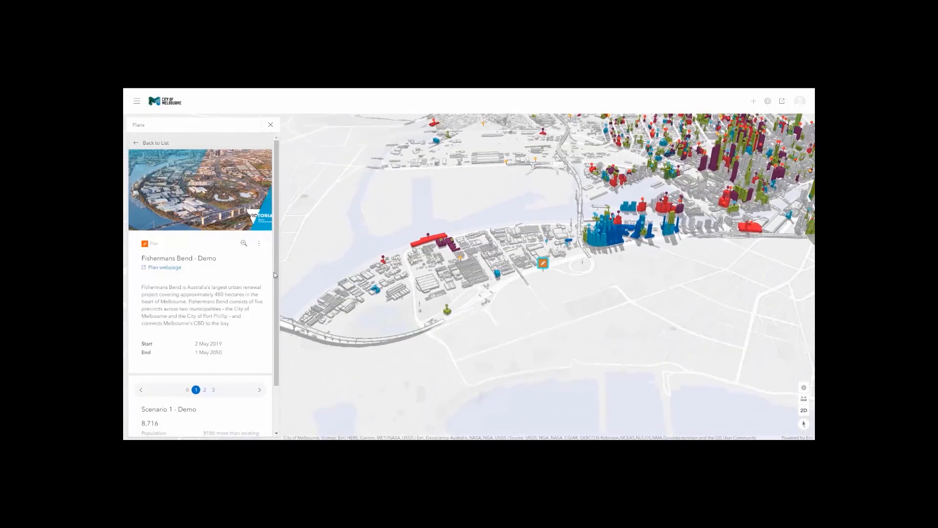
click(259, 246)
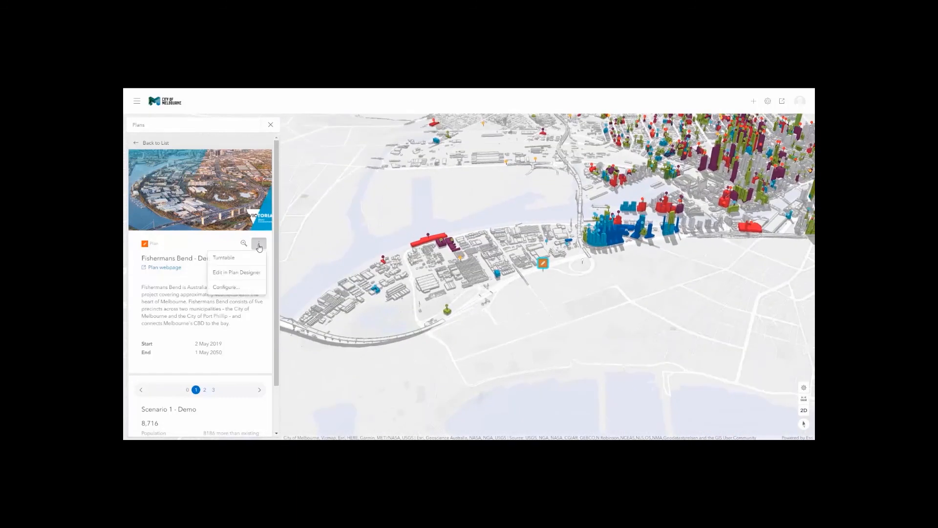
click(235, 273)
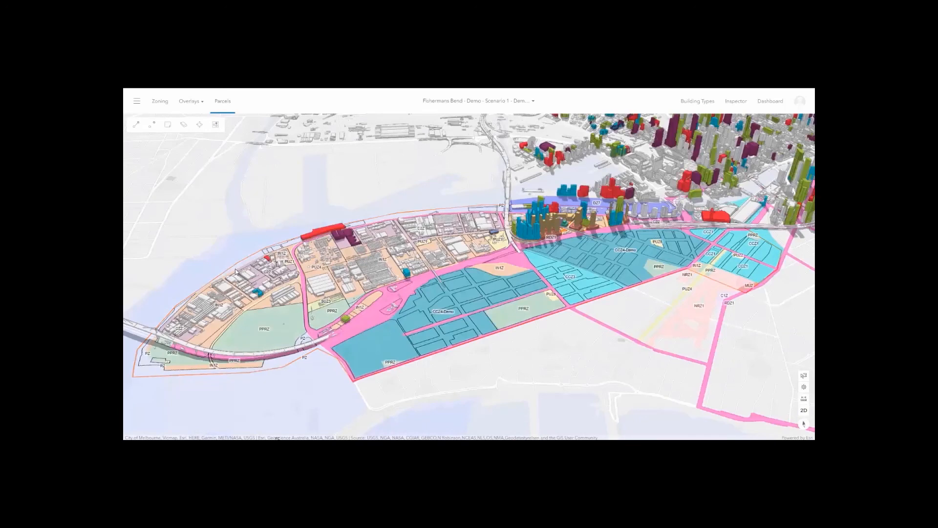
Switch to Scenario 2 - Zoning Envelopes, turn on the Zoning envelopes layer, and tilt the view.
click(478, 104)
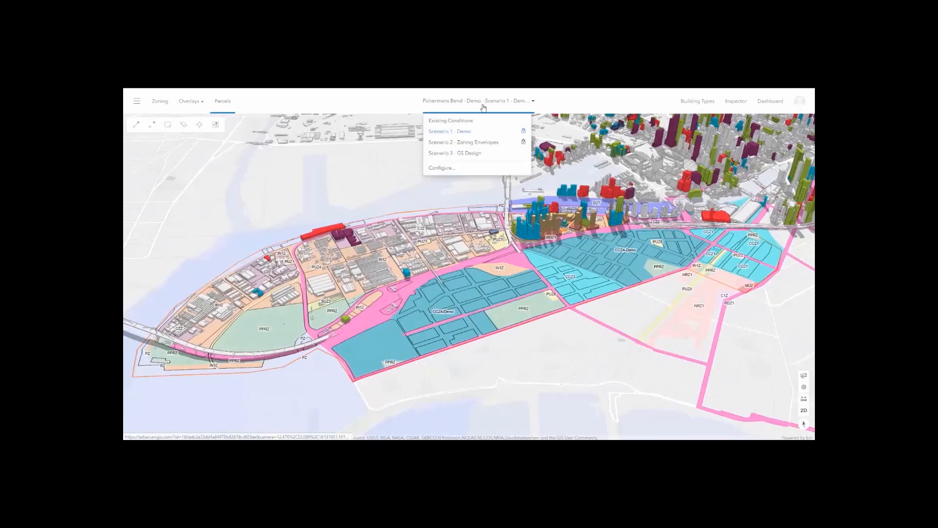
click(466, 143)
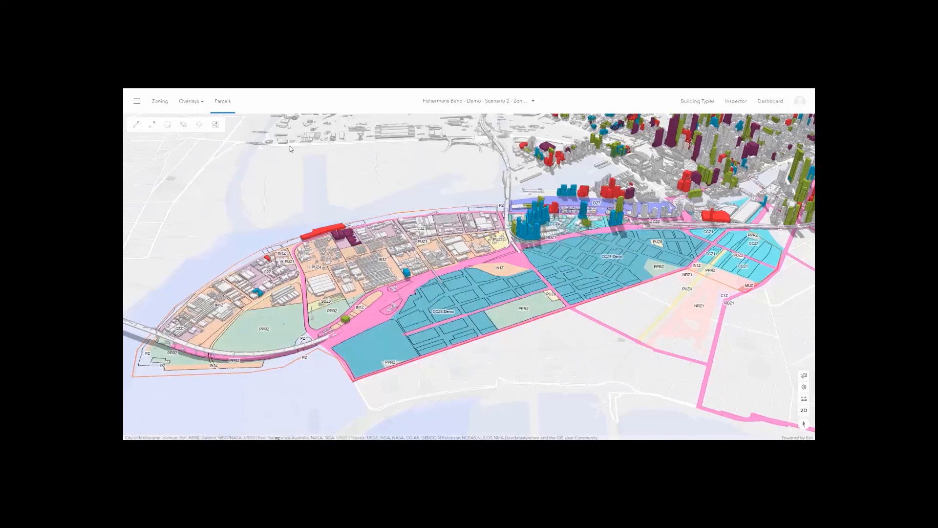
click(137, 103)
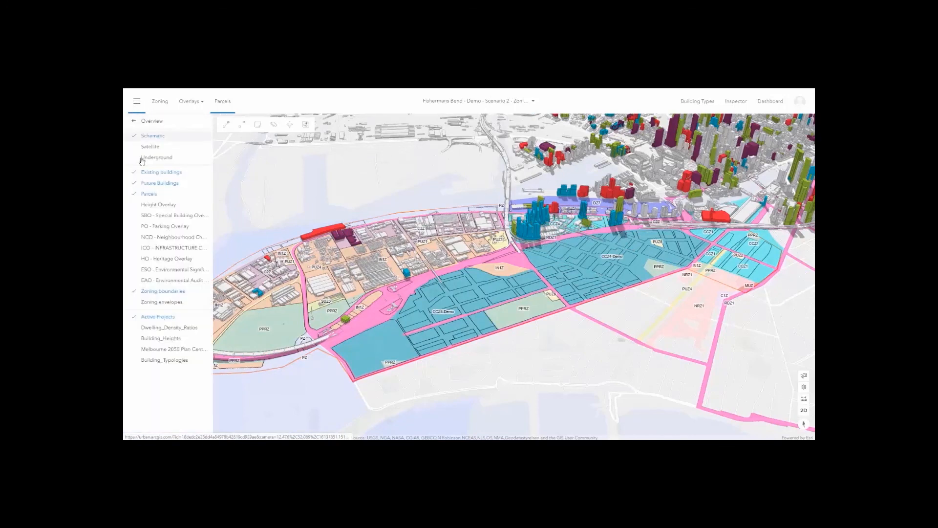
click(166, 302)
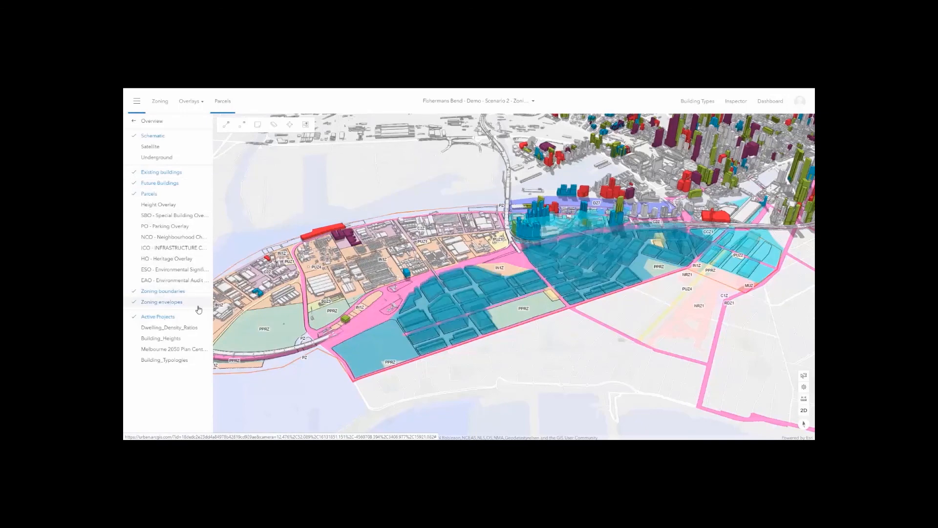
scroll(587, 283, up, 5)
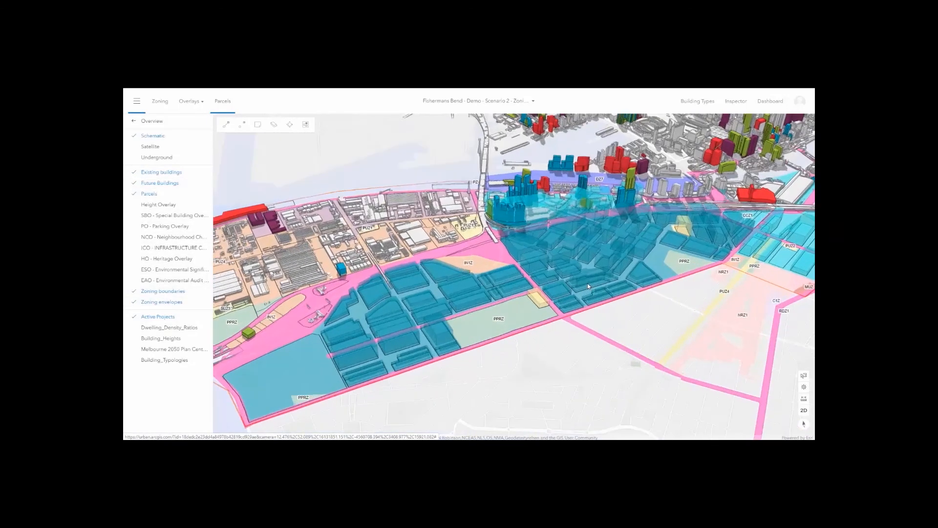
scroll(594, 280, down, 5)
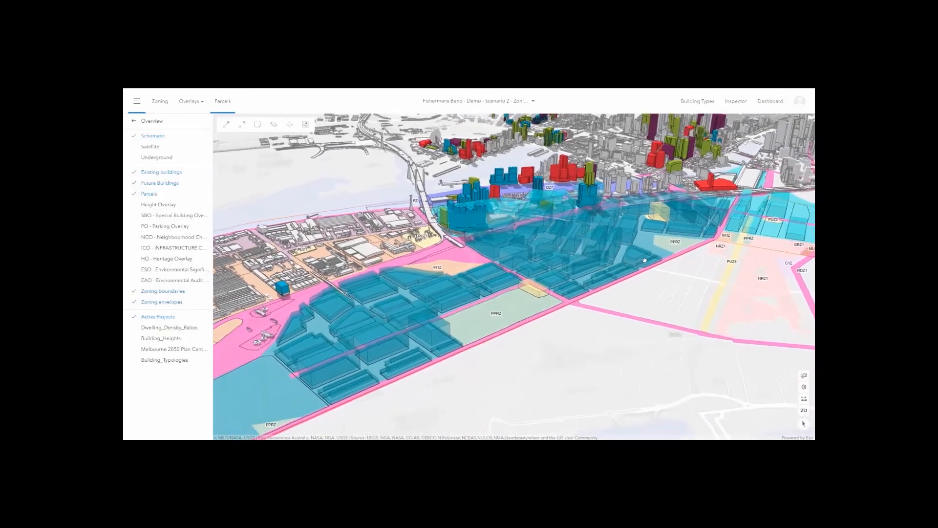
right_drag(670, 252, 573, 162)
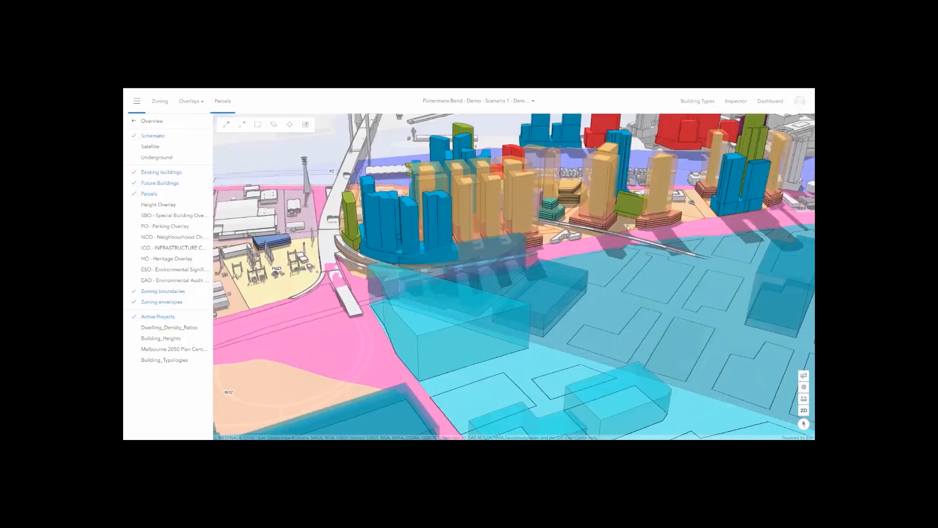
Create design scenario 'Scenario 4 - Urban Demo' based on Scenario 1 - Demo and close Plan Settings.
click(499, 102)
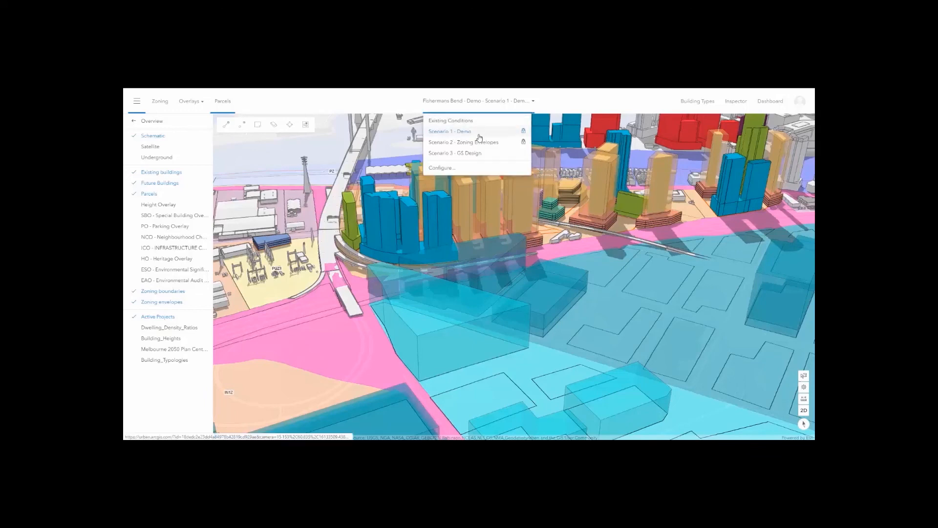
click(442, 168)
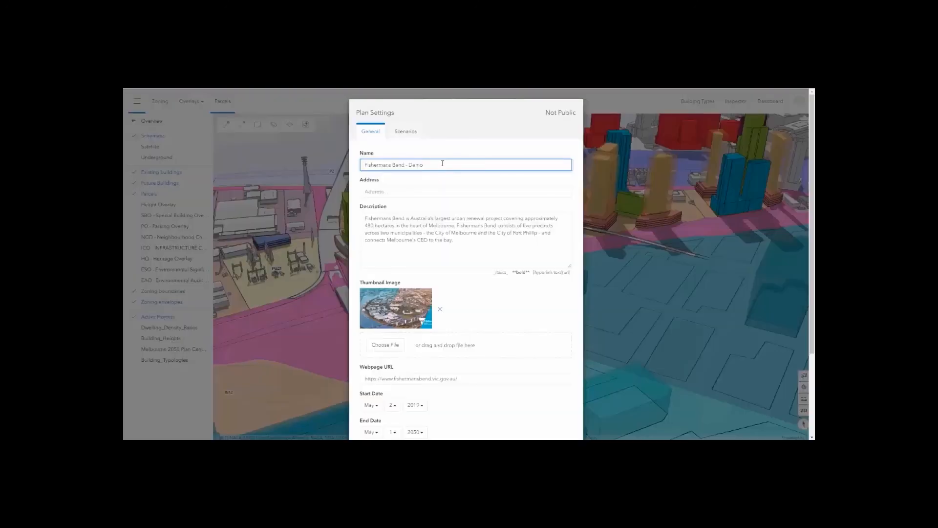
click(405, 131)
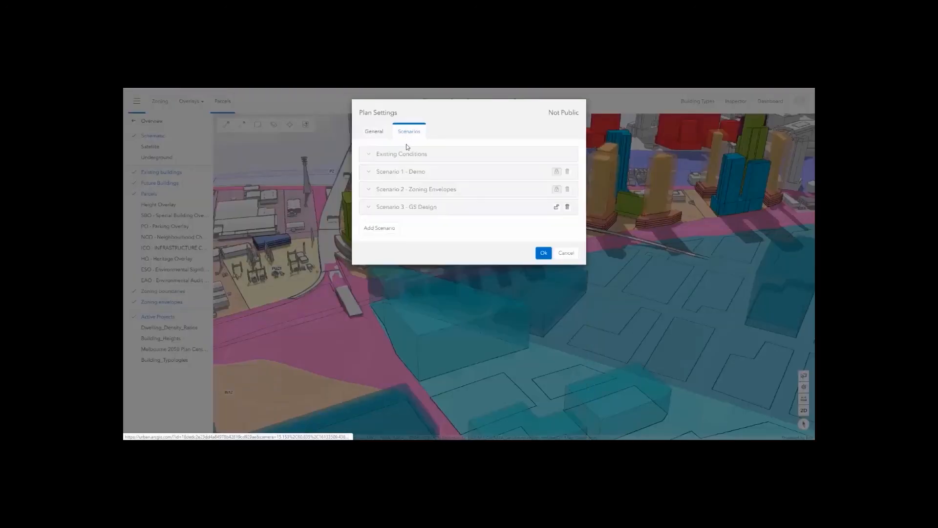
click(386, 228)
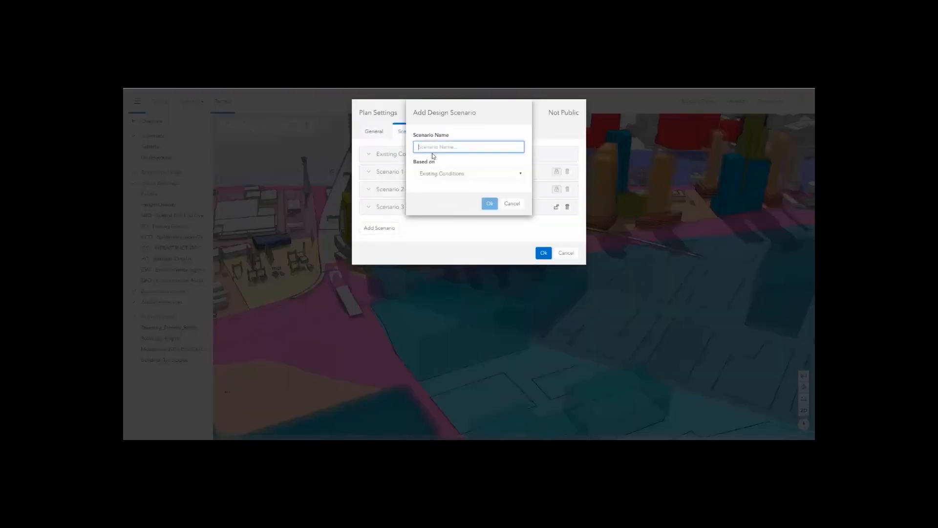
text(Sce)
click(449, 175)
click(451, 190)
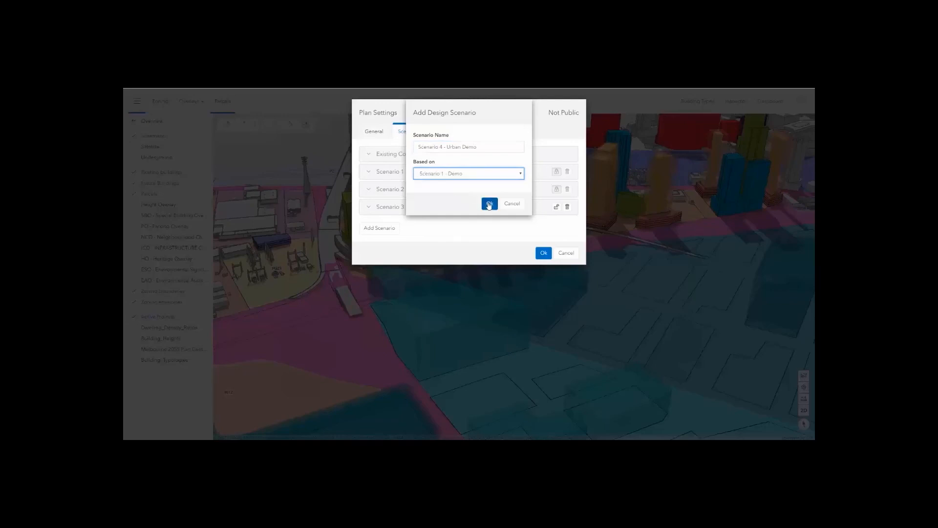
click(489, 203)
click(544, 273)
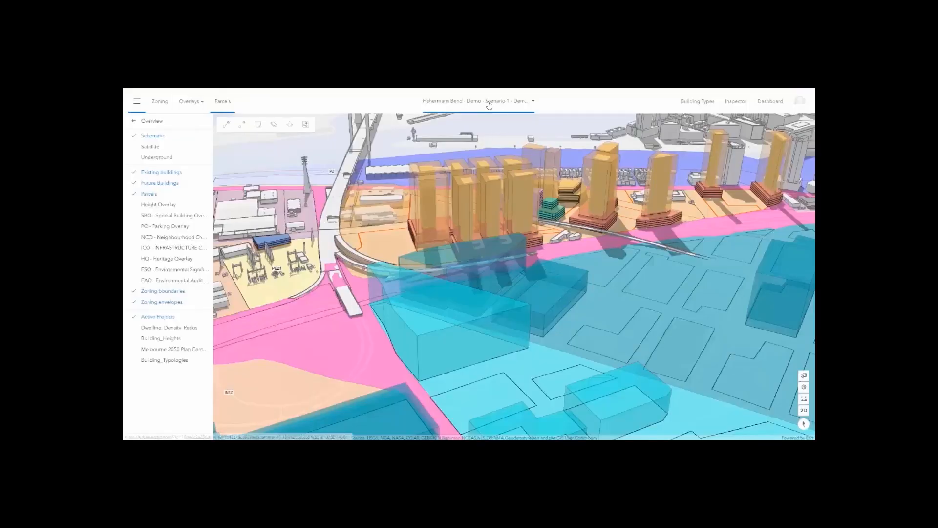
click(488, 103)
Switch to Scenario 4 - Urban Demo, hide the zoning envelopes, and show the Dashboard.
click(479, 162)
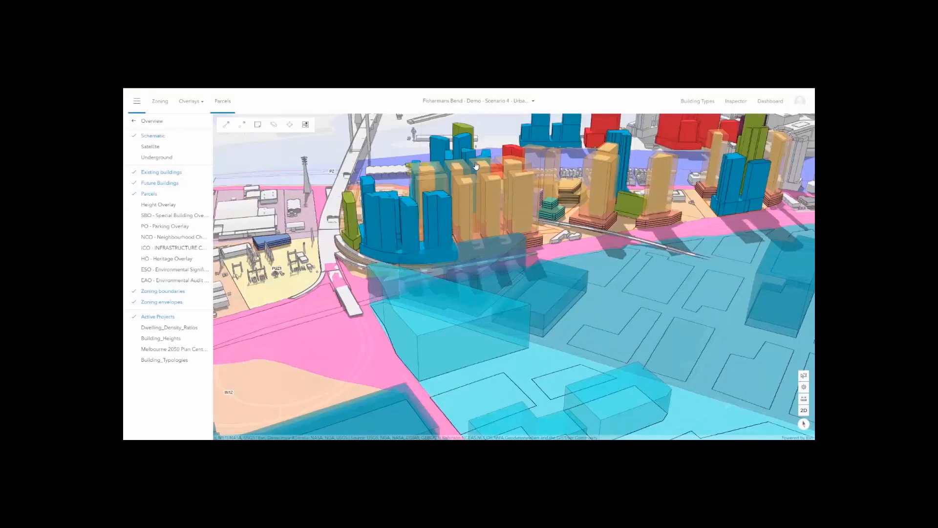
click(152, 302)
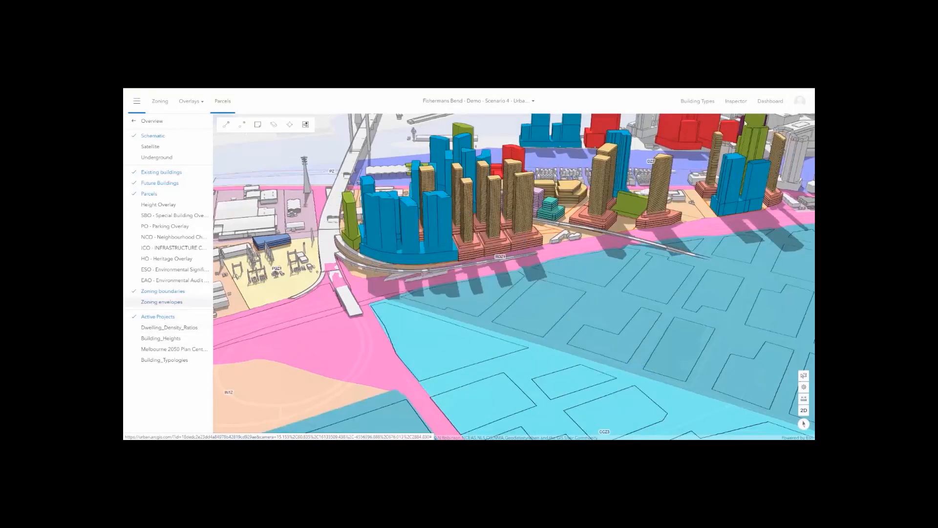
click(771, 103)
scroll(716, 264, down, 3)
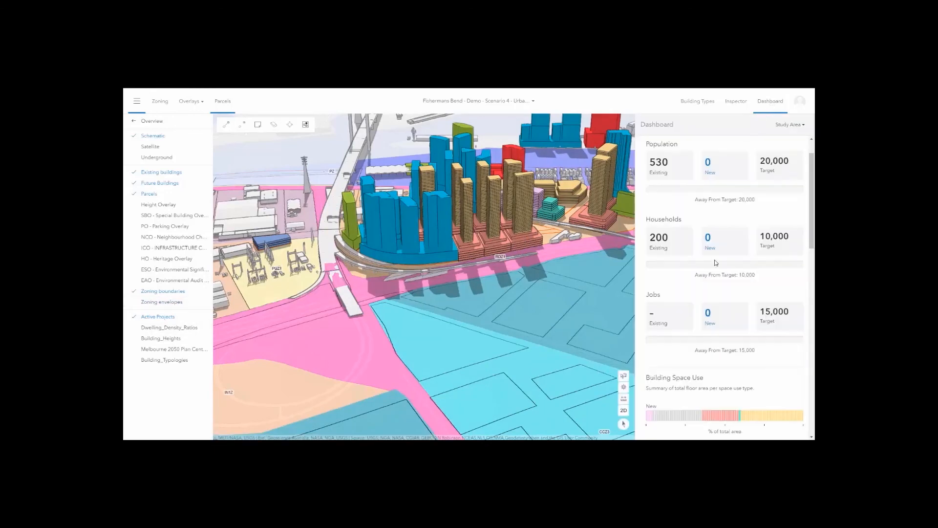
scroll(715, 279, down, 4)
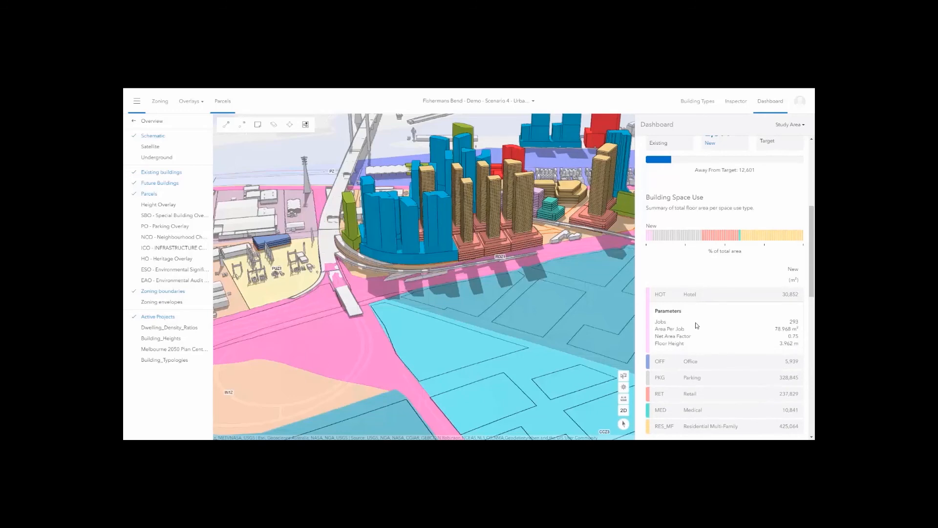
scroll(697, 318, down, 2)
Review the Parking space-use parameters and set the Dashboard Study Area to Selection.
click(699, 307)
scroll(702, 315, down, 2)
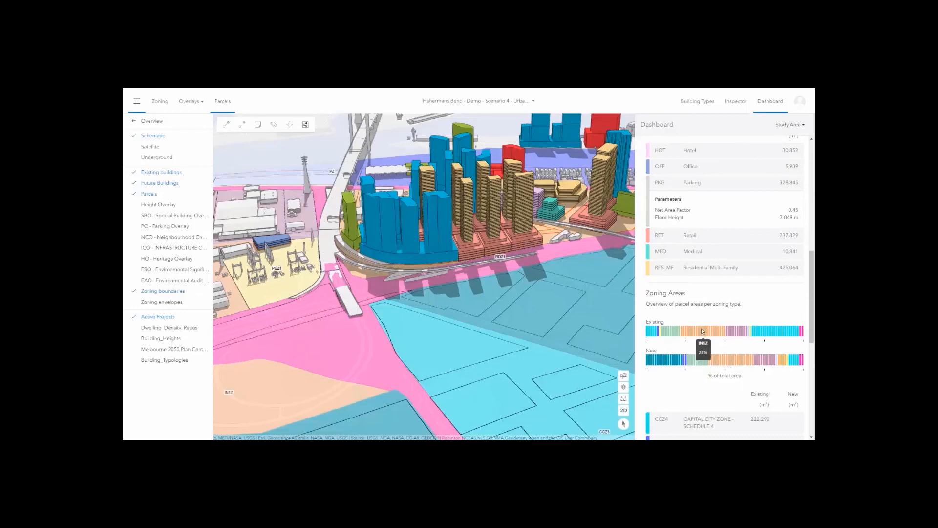
scroll(737, 371, down, 4)
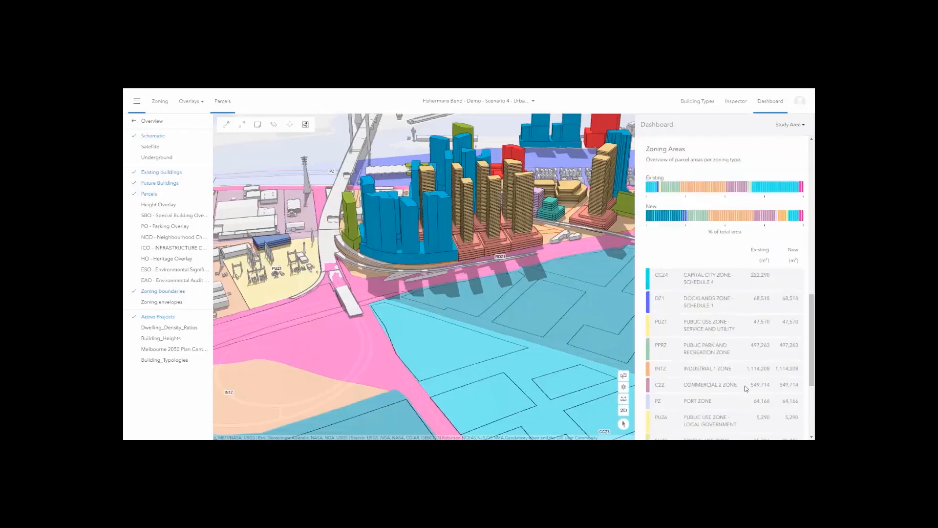
scroll(718, 293, down, 1)
scroll(719, 294, down, 1)
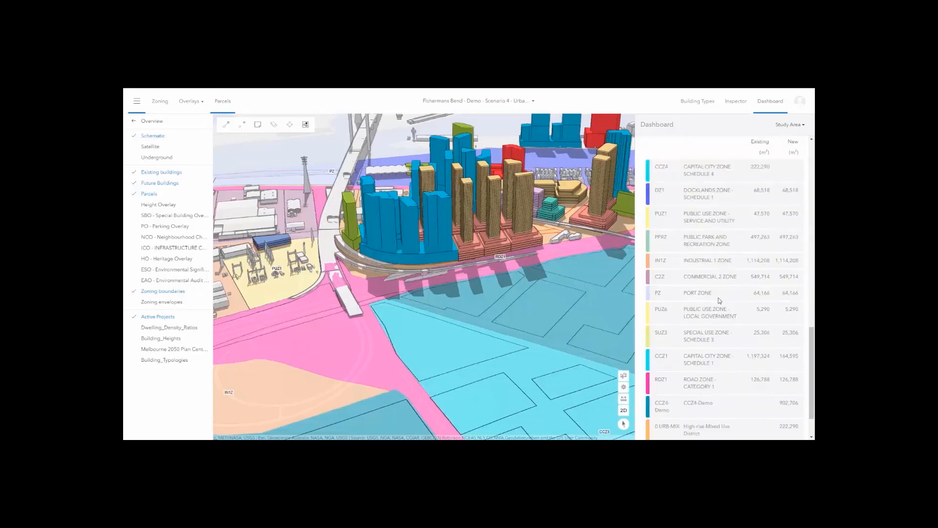
scroll(718, 302, down, 1)
scroll(718, 303, up, 6)
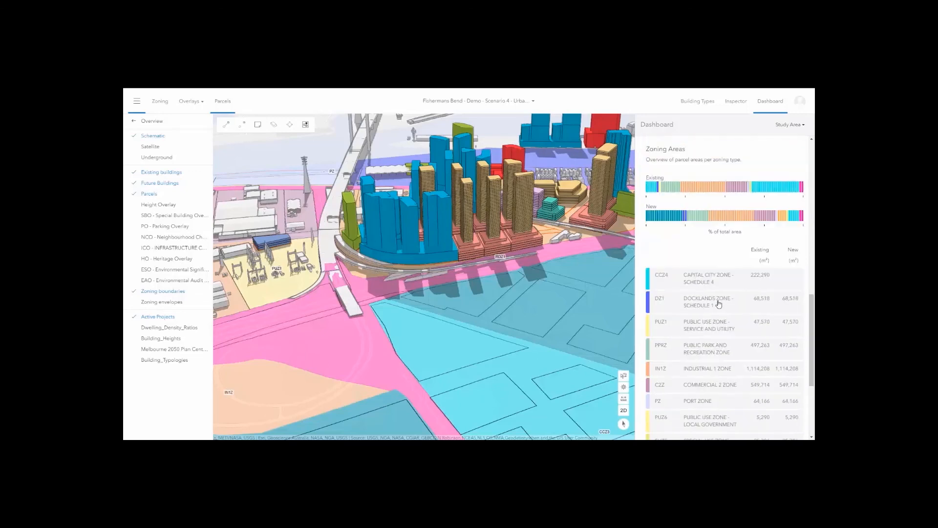
scroll(718, 303, up, 7)
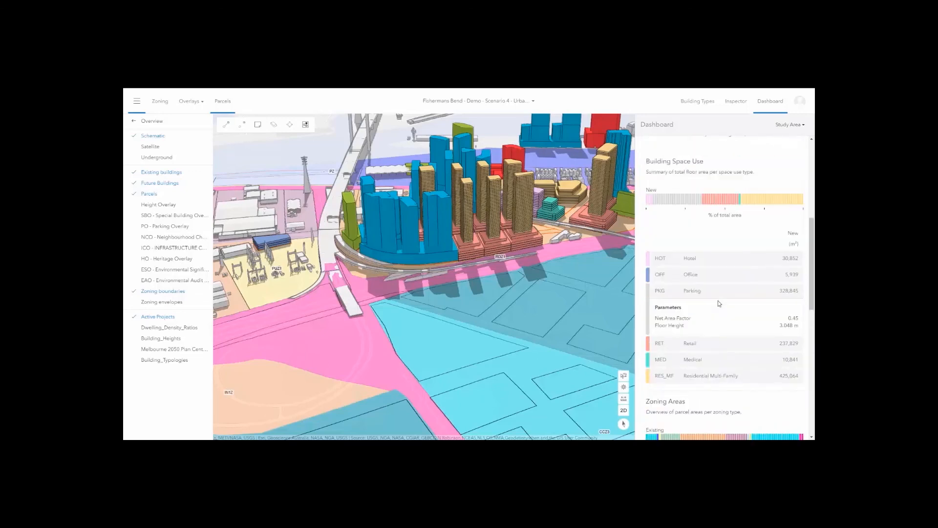
click(789, 124)
click(768, 149)
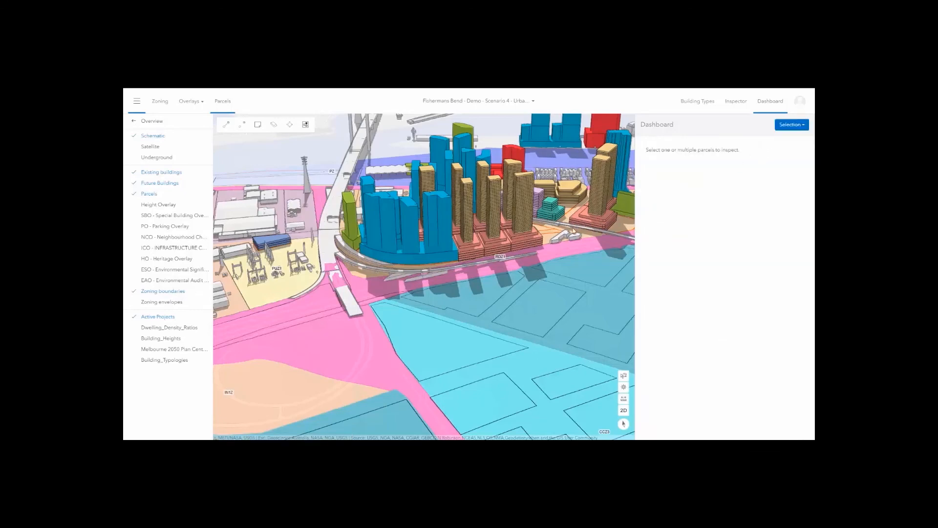
Select parcels on the map to review their capacity figures on the Dashboard.
click(596, 222)
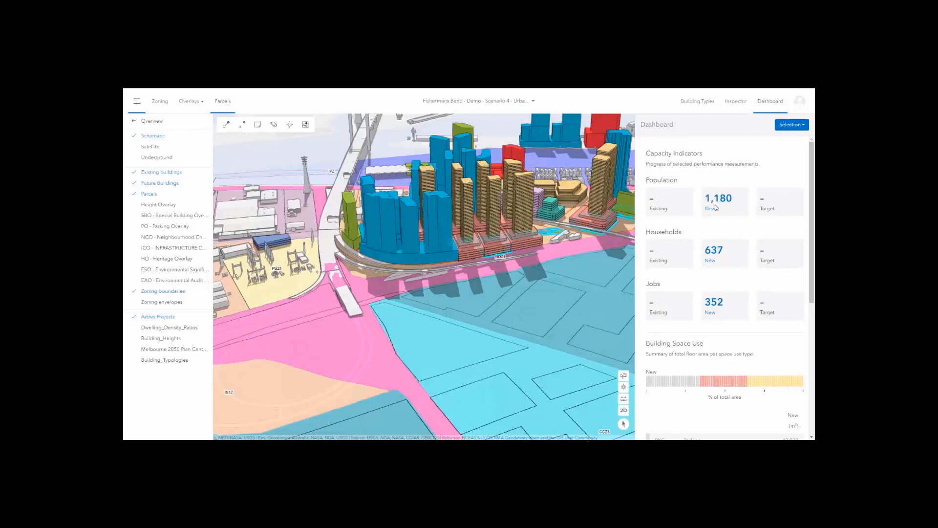
scroll(715, 207, down, 5)
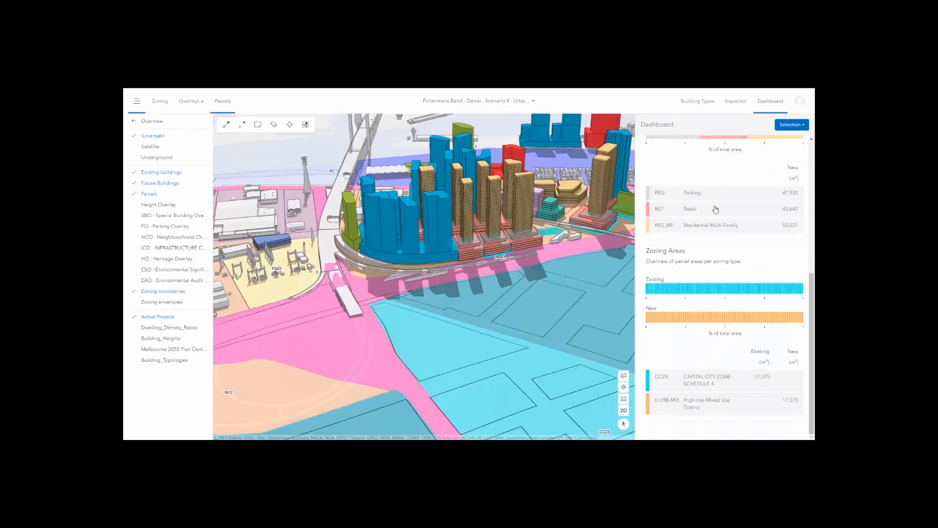
click(622, 213)
click(601, 223)
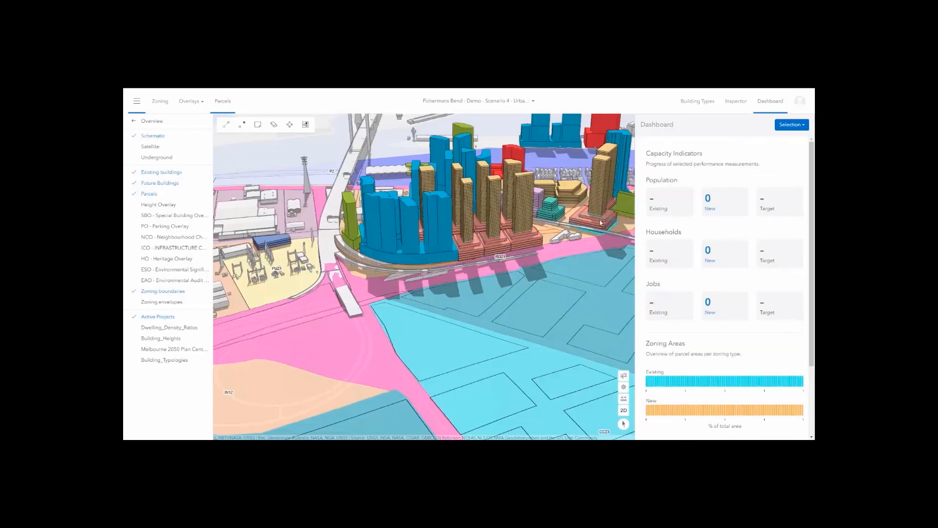
scroll(657, 279, down, 2)
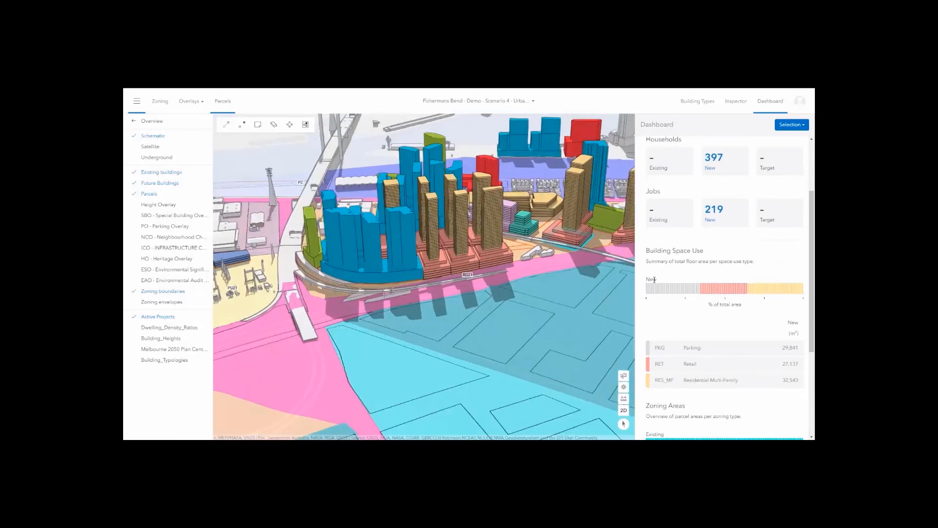
Clear the parcel selection, move the view over the towers, and switch to the Inspector.
drag(656, 279, 620, 290)
click(601, 274)
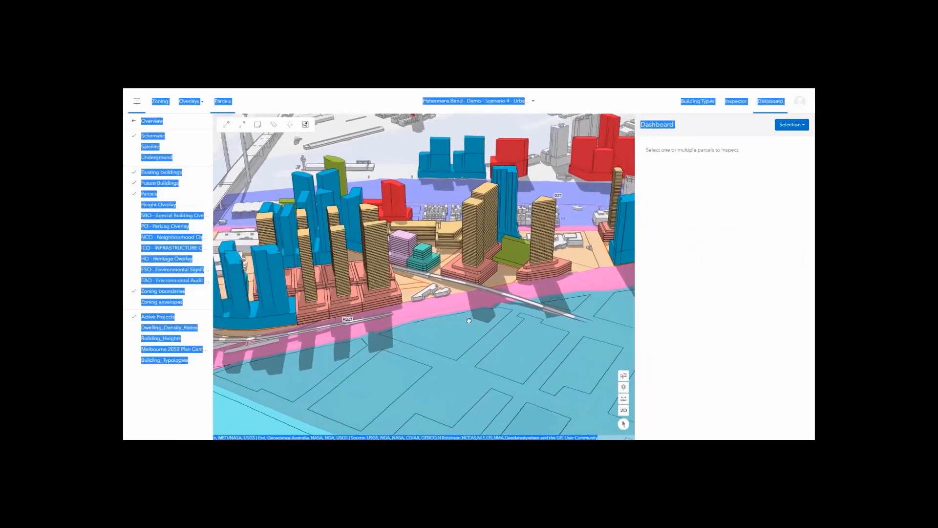
click(708, 216)
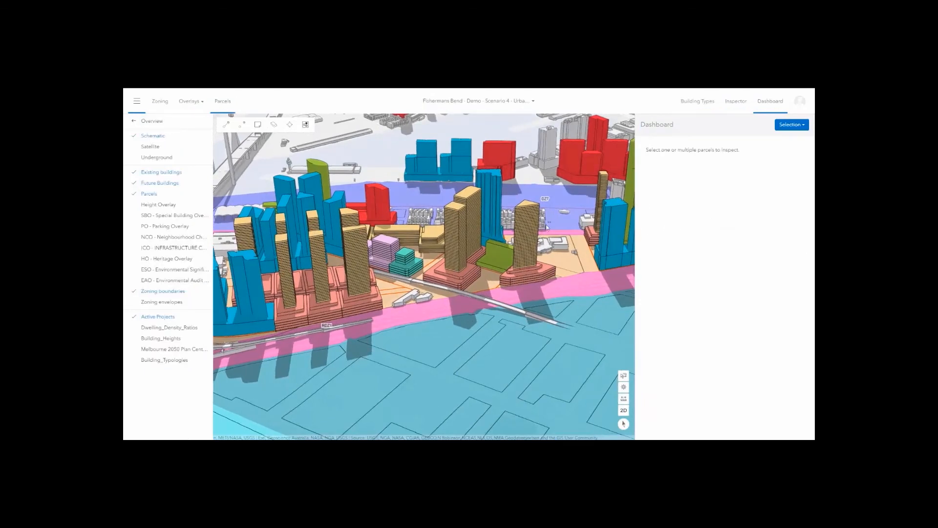
click(736, 101)
Select the tower parcel and inspect its 150 m maximum height, maximum FAR and allowed space uses.
click(459, 282)
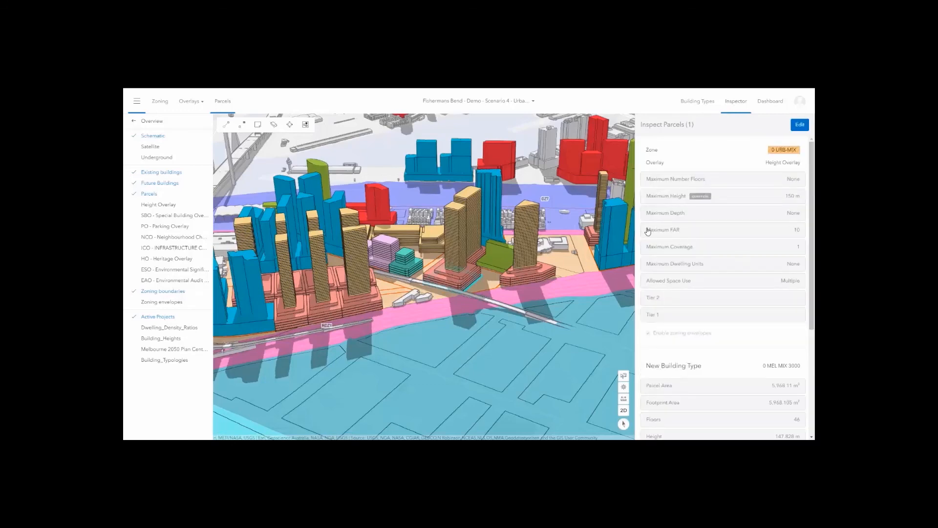
click(678, 198)
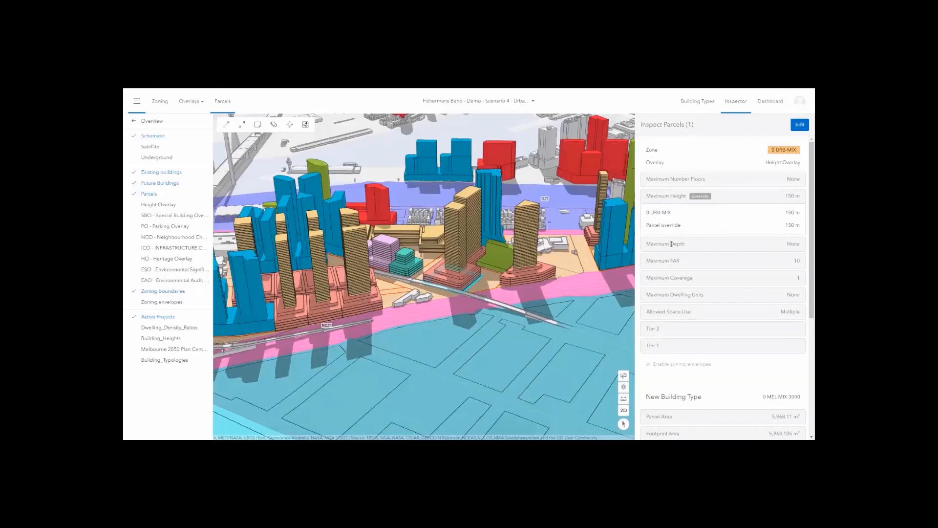
click(667, 265)
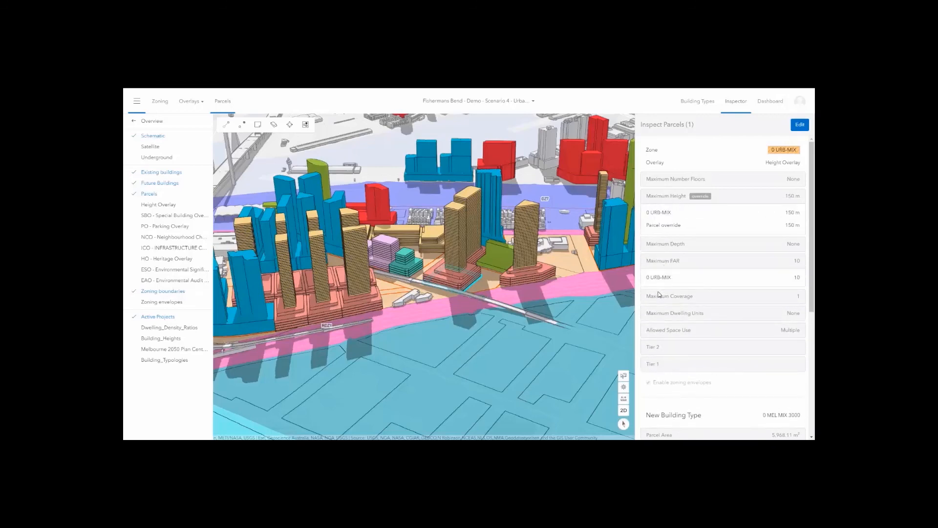
click(662, 332)
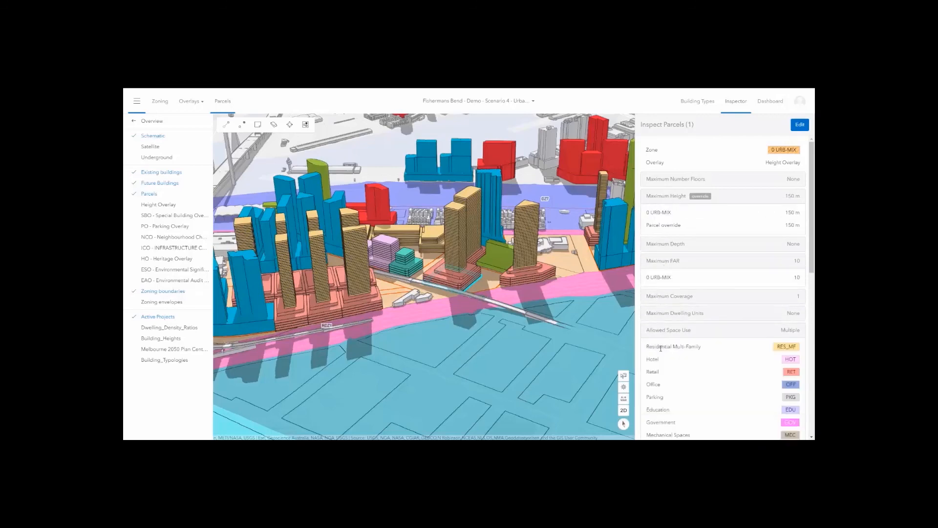
scroll(662, 337, down, 2)
scroll(671, 332, up, 2)
click(709, 200)
click(710, 199)
Override the parcel's maximum height from 150 to 75 m and save the change.
click(802, 125)
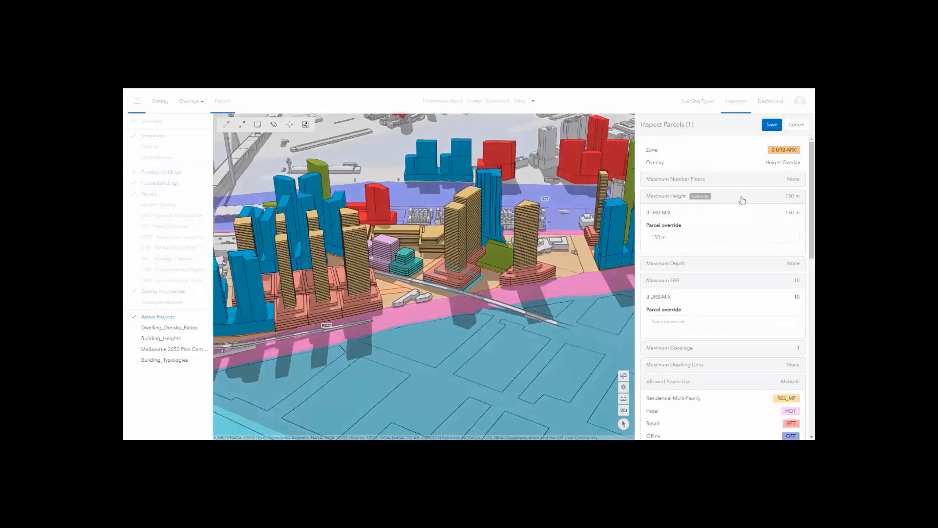
click(666, 238)
text(75)
key(Tab)
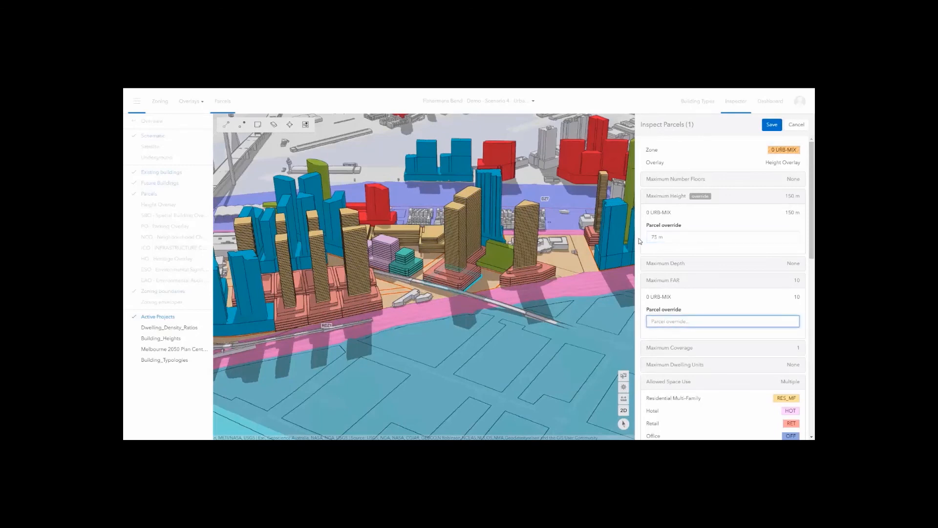
click(773, 129)
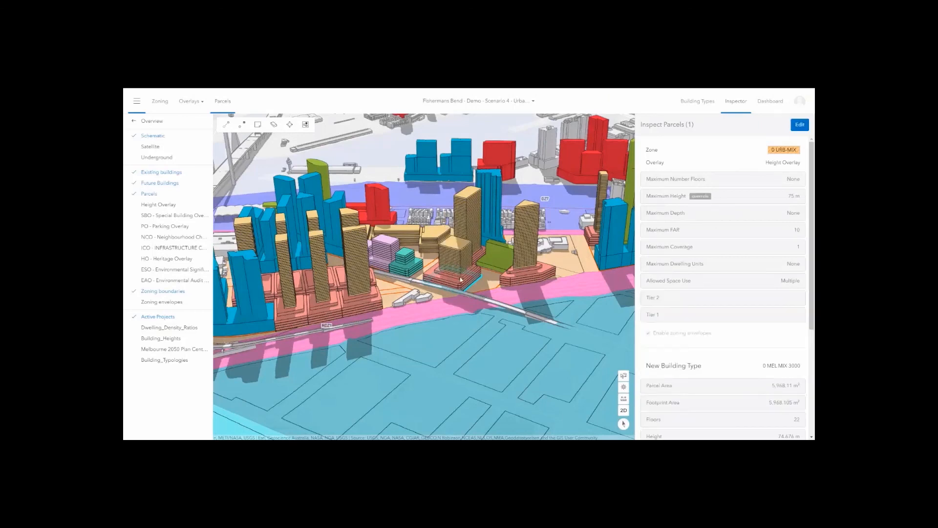
scroll(664, 301, down, 3)
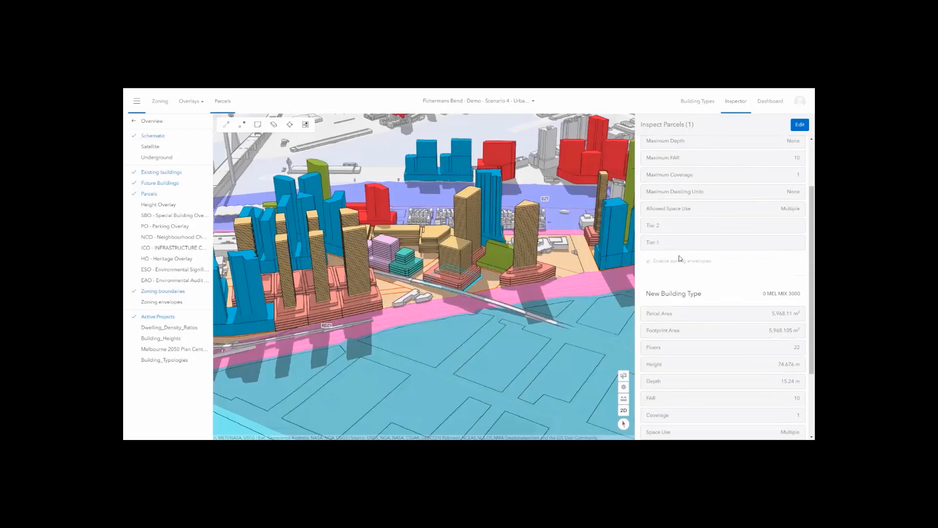
click(699, 106)
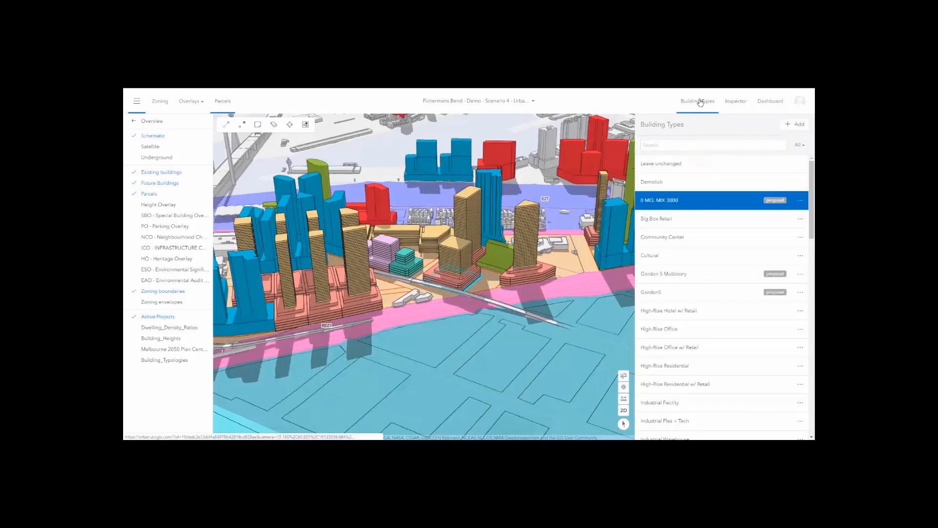
Search building types for 'mid' and place a Mid-Rise Hotel on the parcel.
click(693, 142)
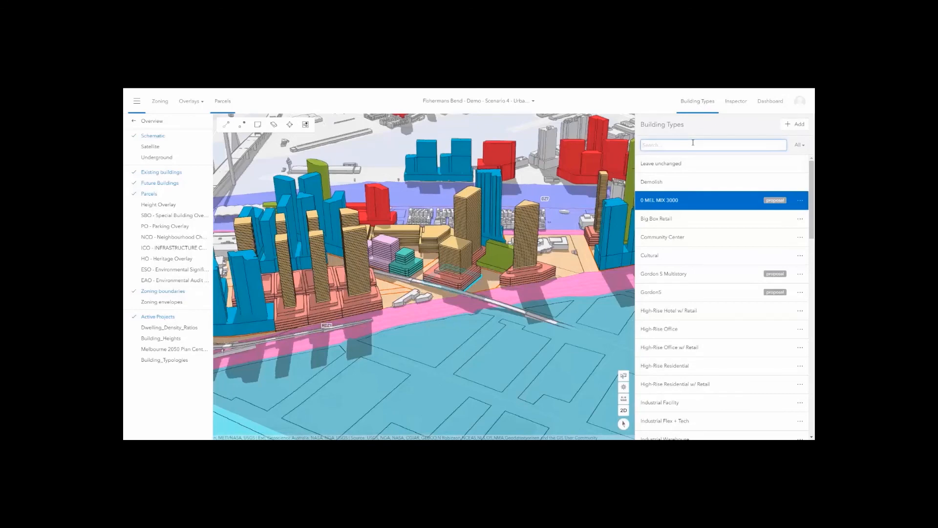
text(mid)
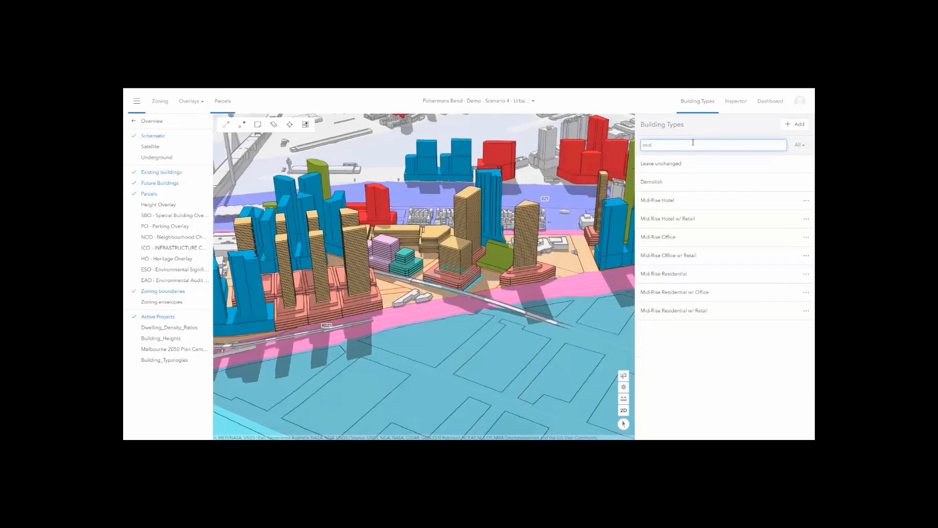
drag(663, 201, 663, 202)
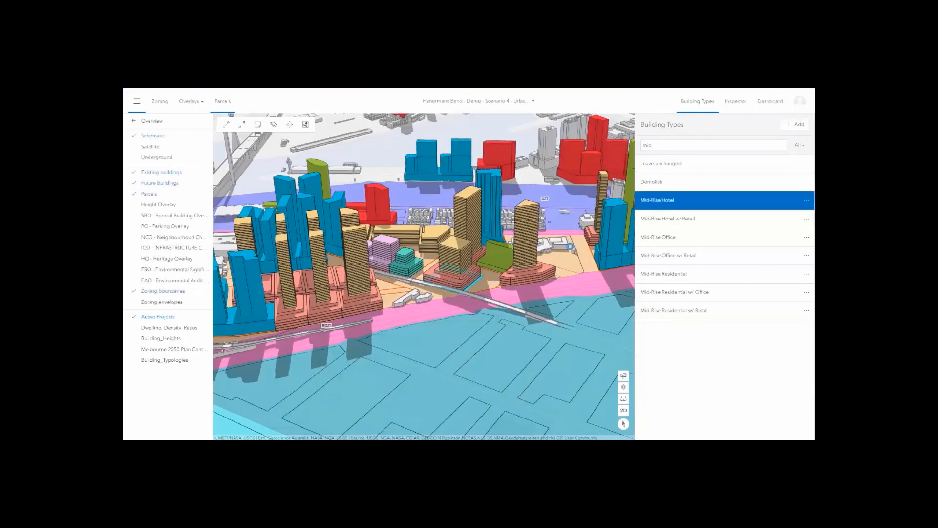
click(460, 278)
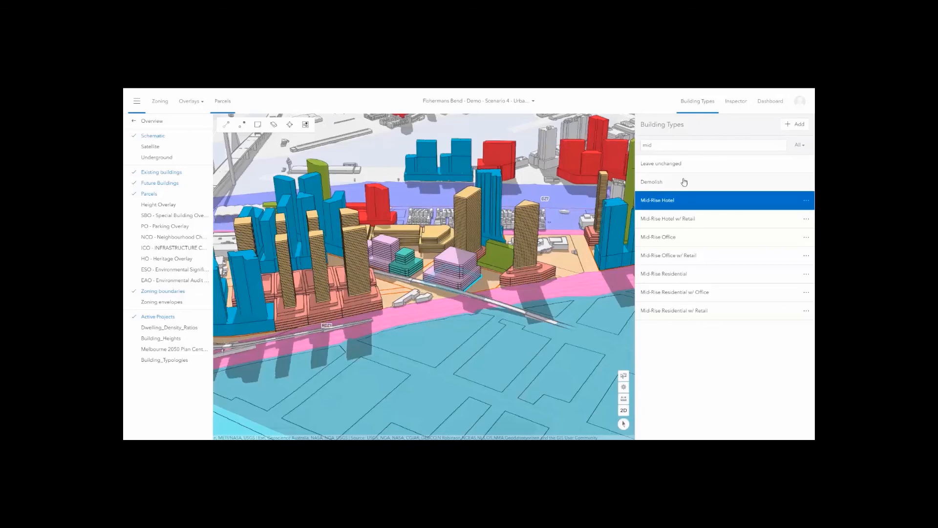
Filter building types to Proposals Only, clear the search, and pick 0 MEL MIX 3000.
click(803, 150)
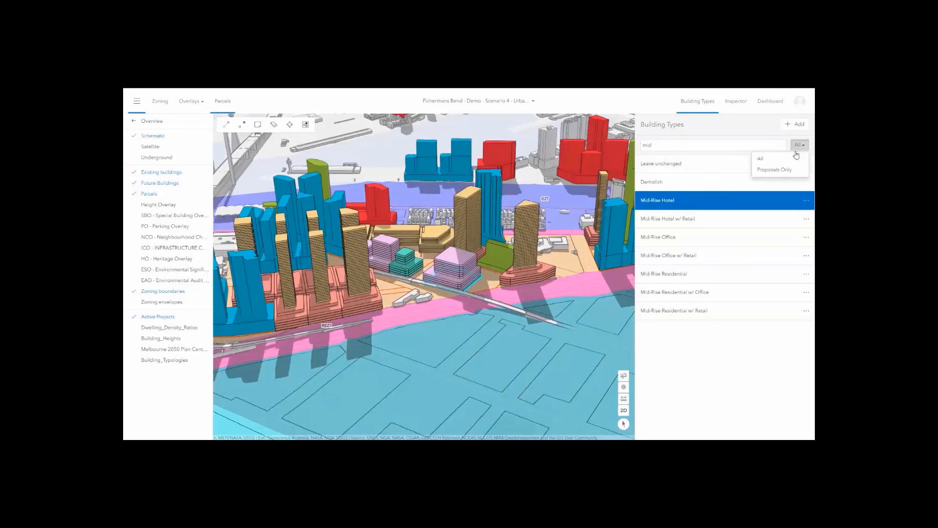
click(777, 171)
click(653, 147)
drag(652, 146, 635, 151)
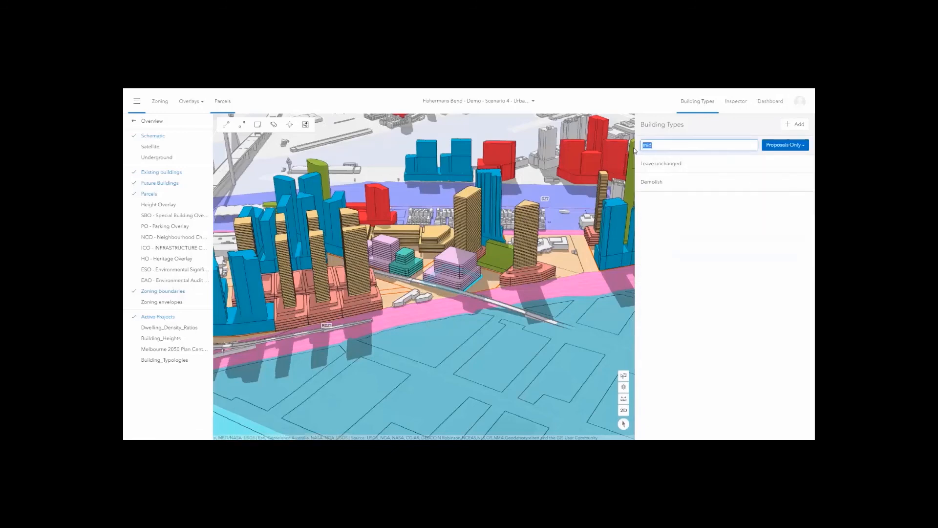
key(BackSpace)
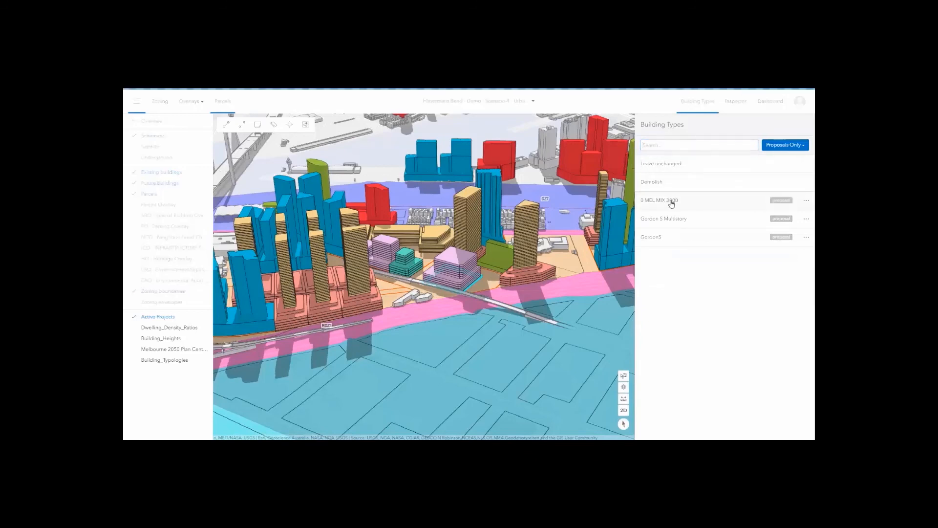
click(672, 204)
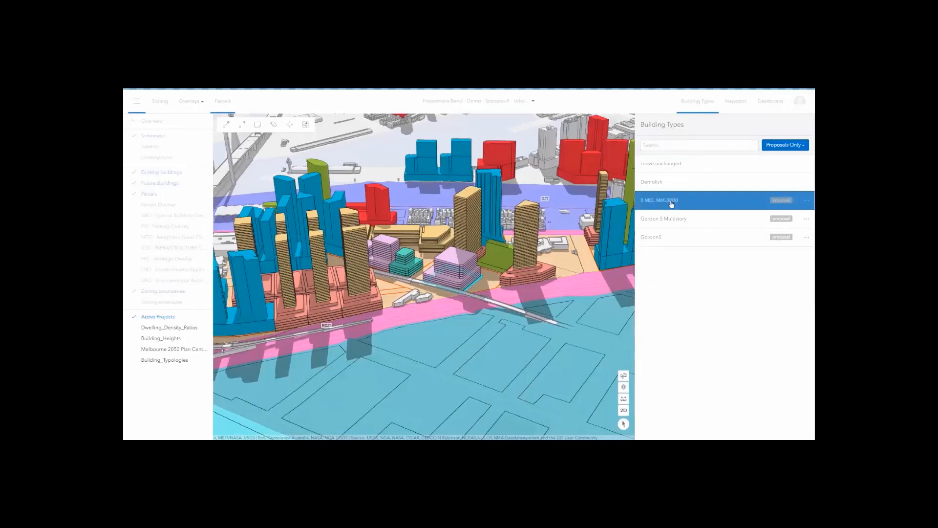
Add a Cultural part to the 0 MEL MIX 3000 building type and save it.
click(808, 202)
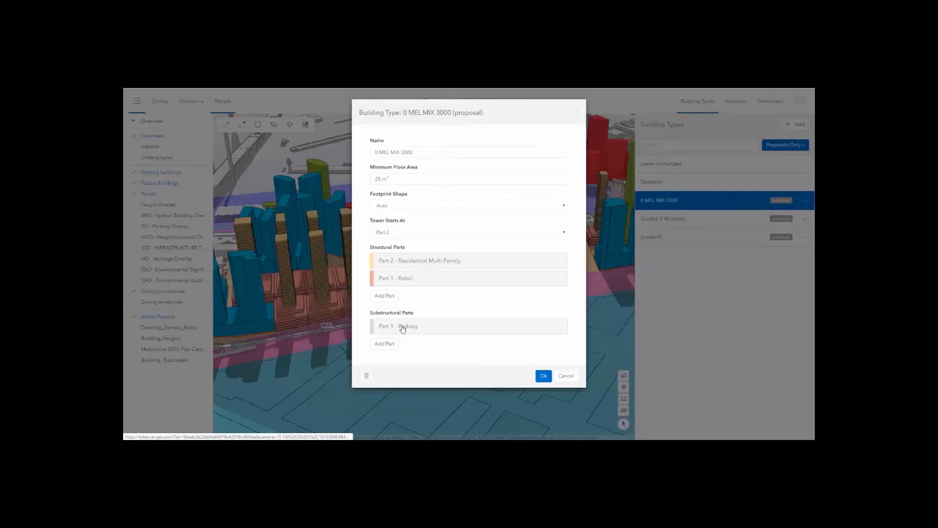
click(393, 296)
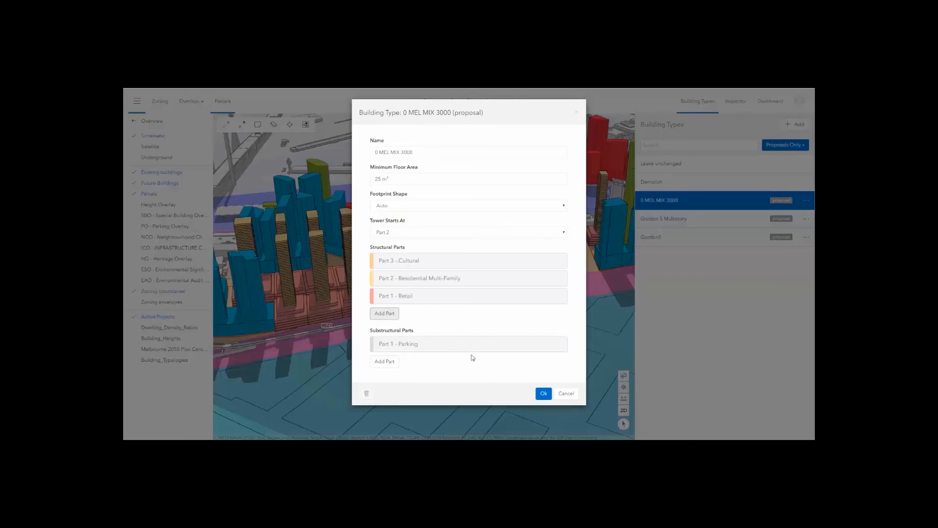
click(543, 394)
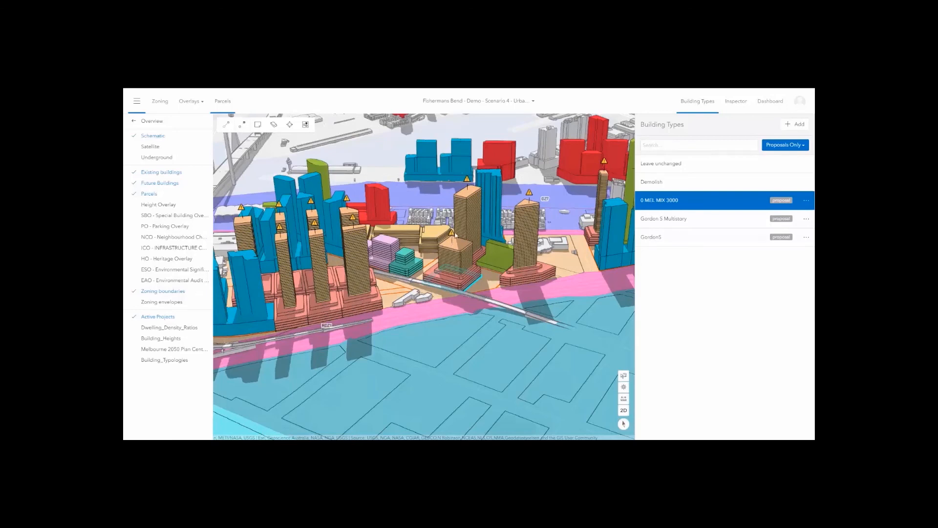
Remove Part 3 - Cultural from 0 MEL MIX 3000, keeping only Retail and Residential.
click(805, 200)
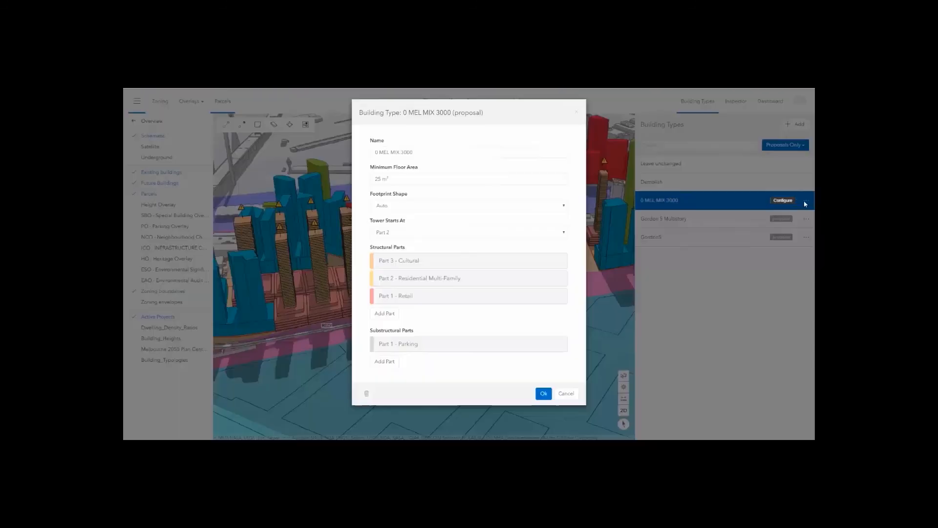
click(408, 262)
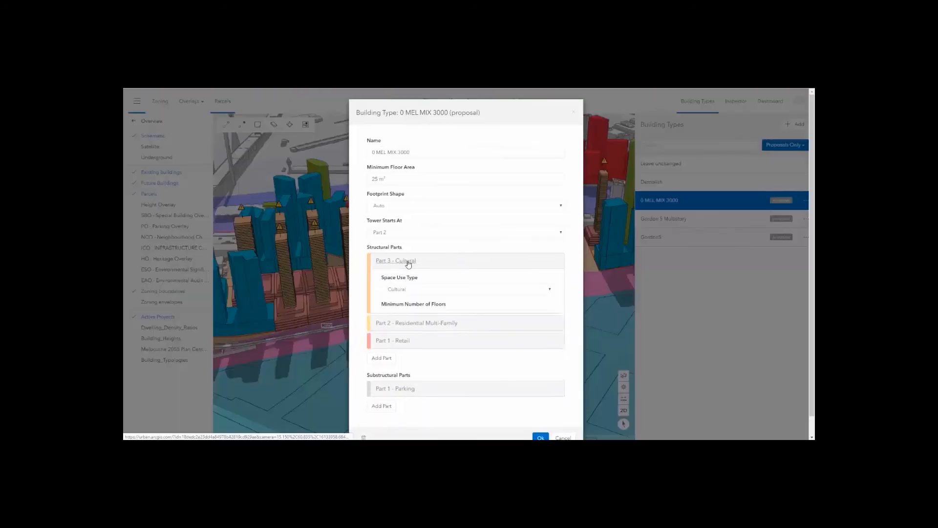
click(386, 370)
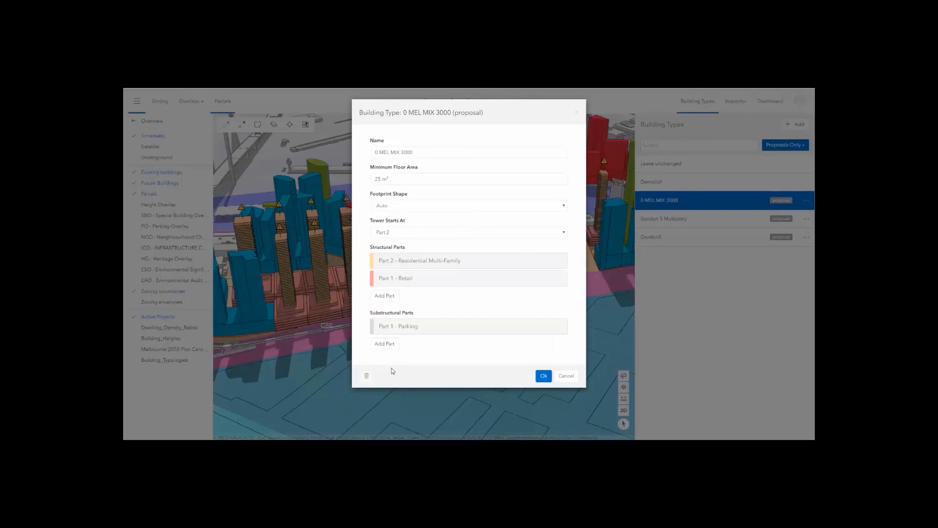
click(547, 375)
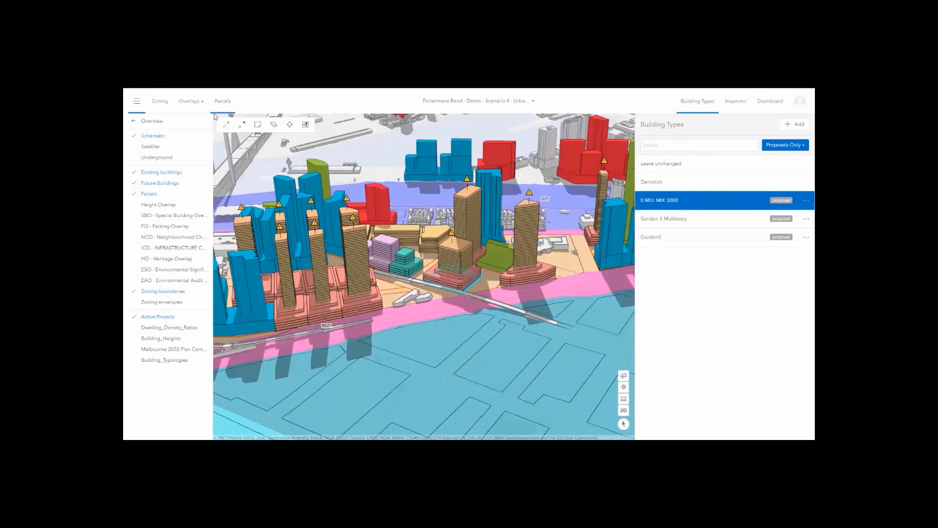
Split the central parcel in two by drawing a two-point cutting line across it.
click(242, 125)
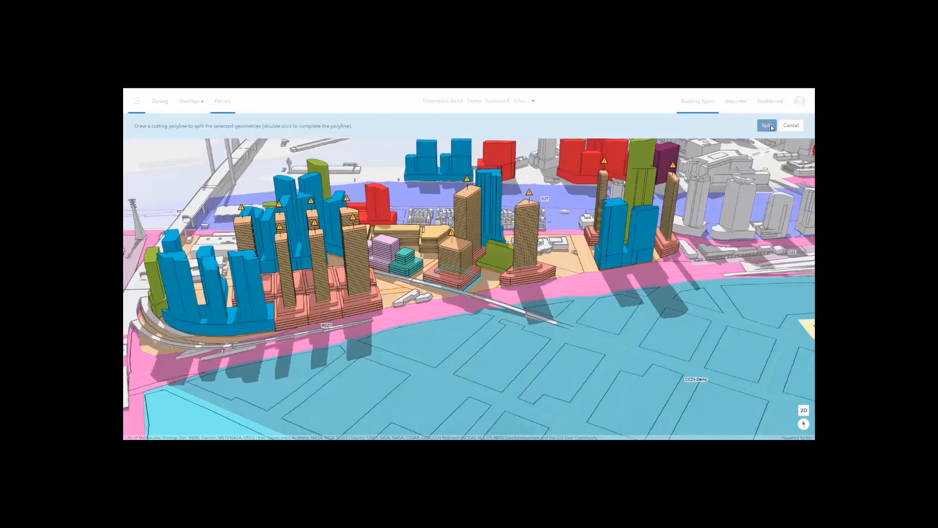
click(477, 288)
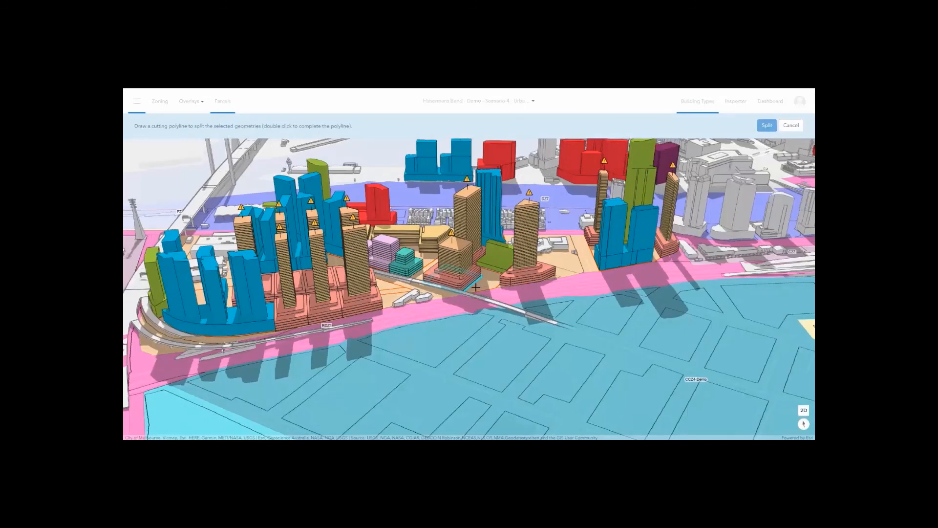
click(431, 267)
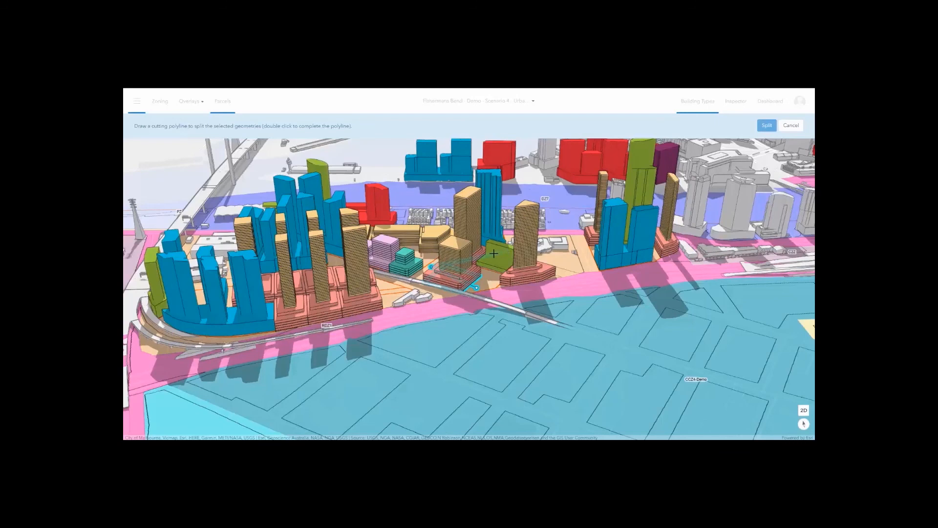
double_click(431, 264)
click(765, 126)
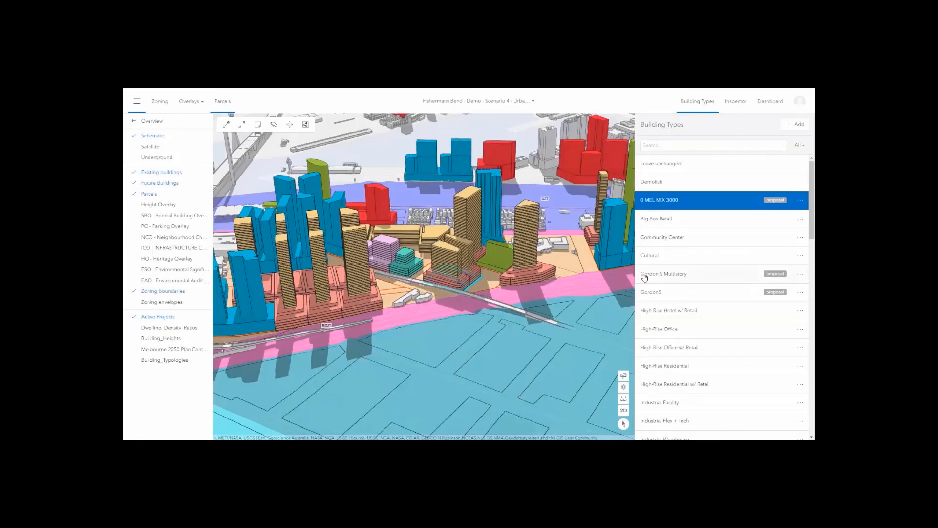
Assign High-Rise Office w/ Retail to the new parcel, then merge the selected parcels.
click(665, 348)
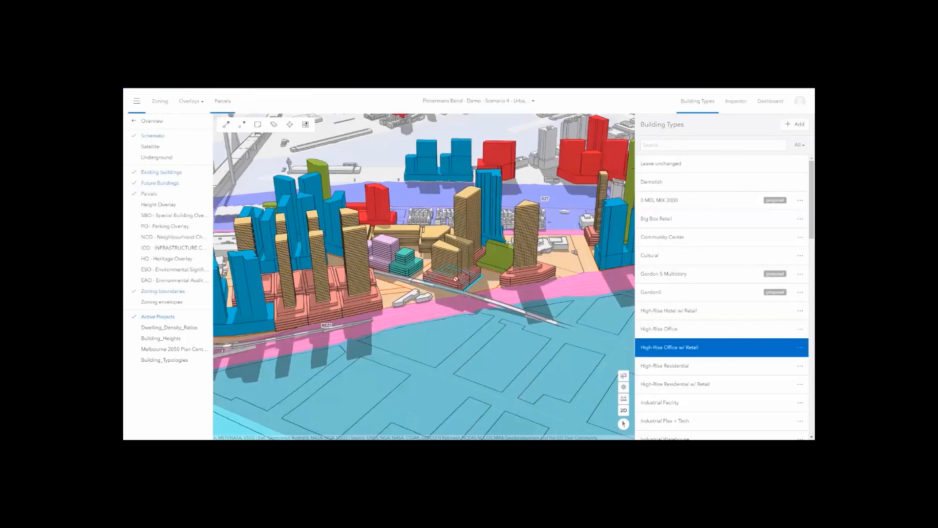
click(455, 279)
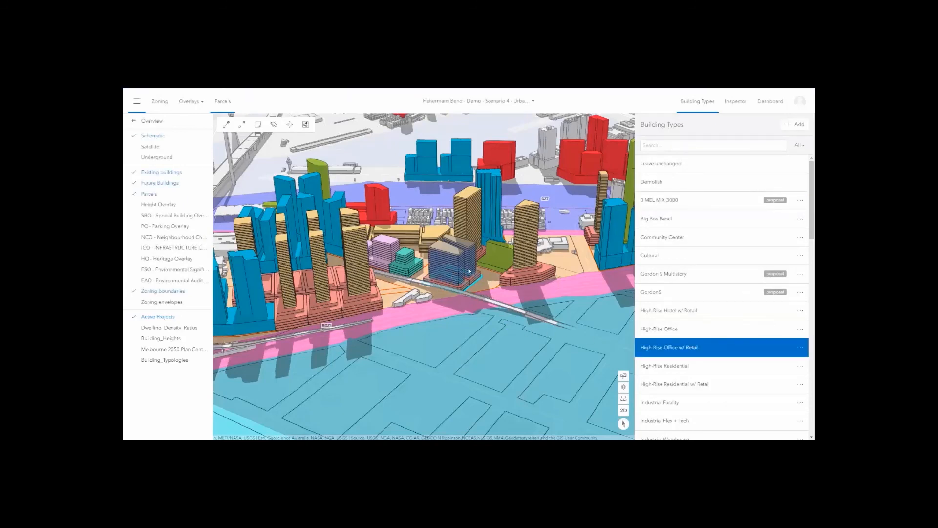
mouse_move(465, 279)
right_down()
mouse_move(426, 301)
mouse_move(321, 296)
right_up()
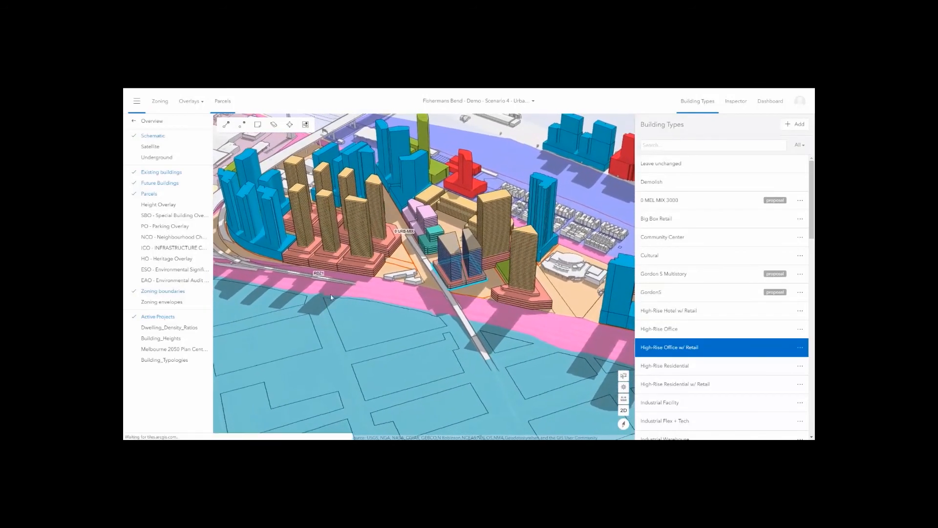
click(235, 128)
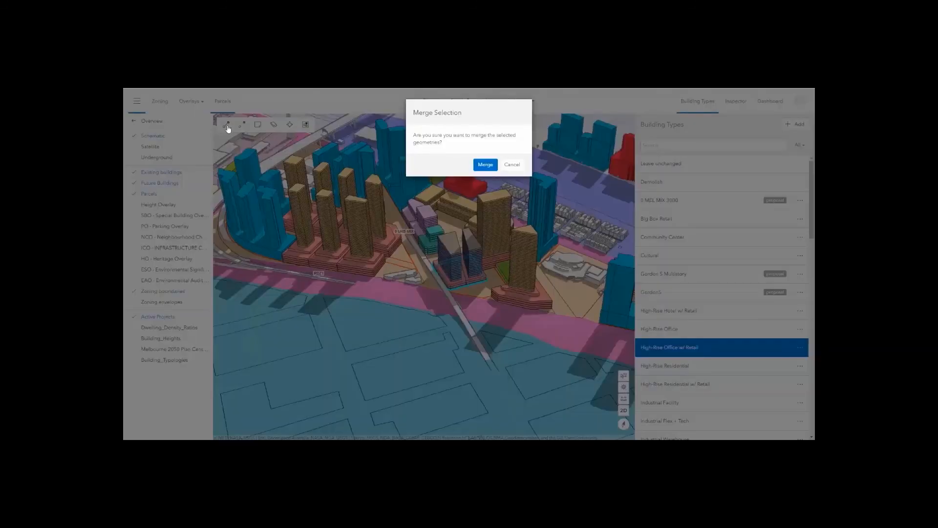
click(487, 164)
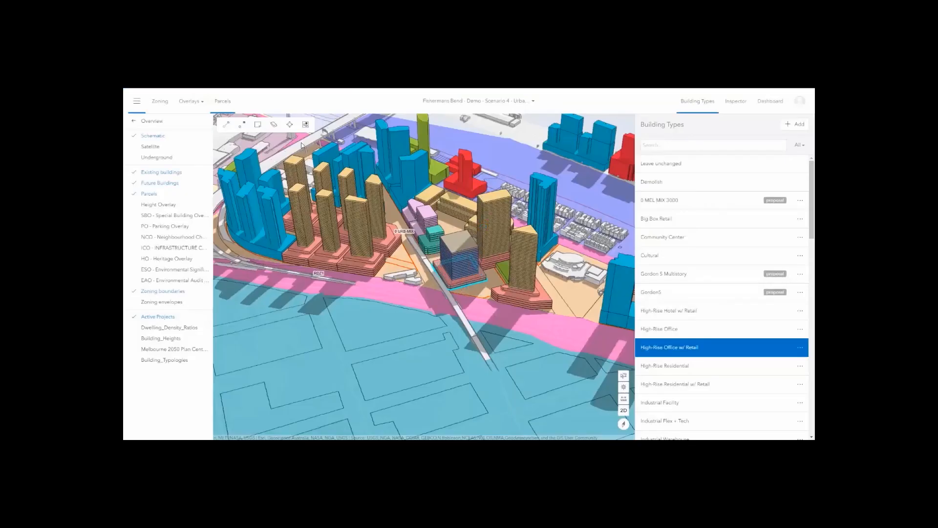
Mark the parcel edge beside the new office building as a front edge.
click(290, 126)
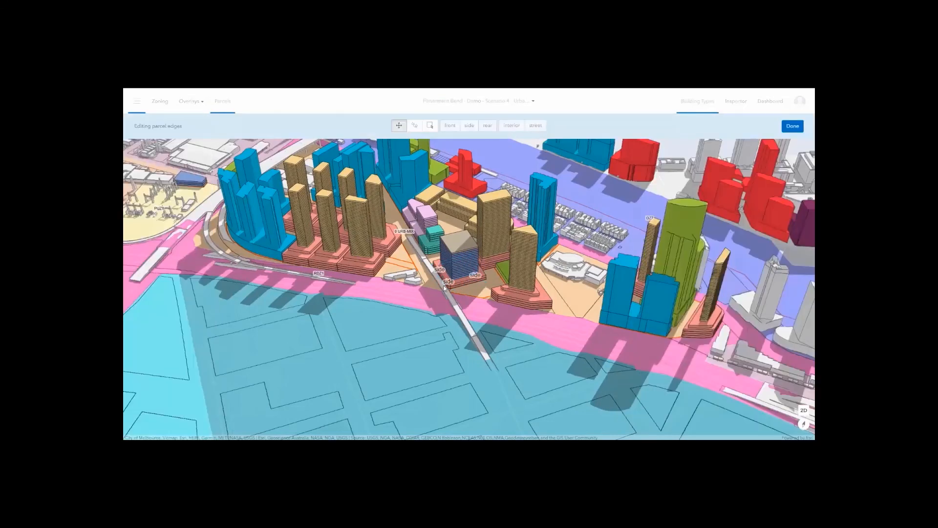
click(414, 125)
click(464, 287)
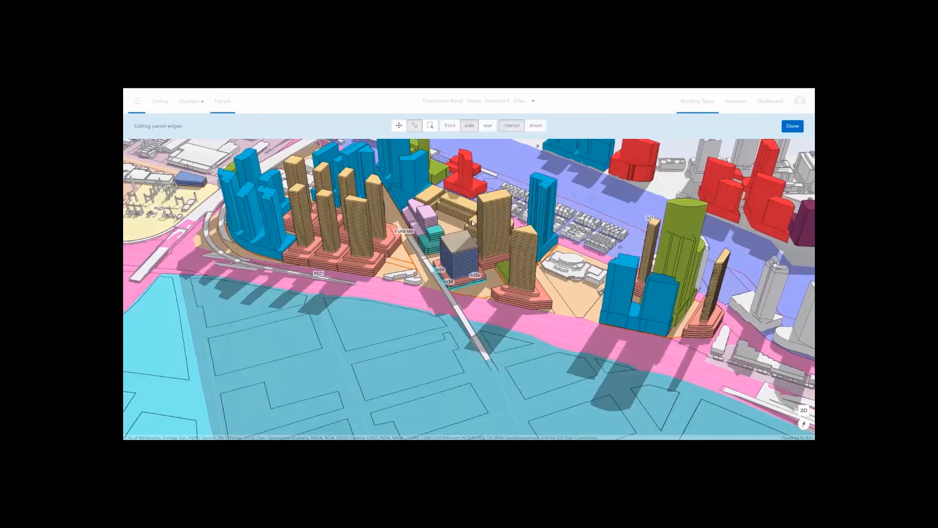
click(450, 126)
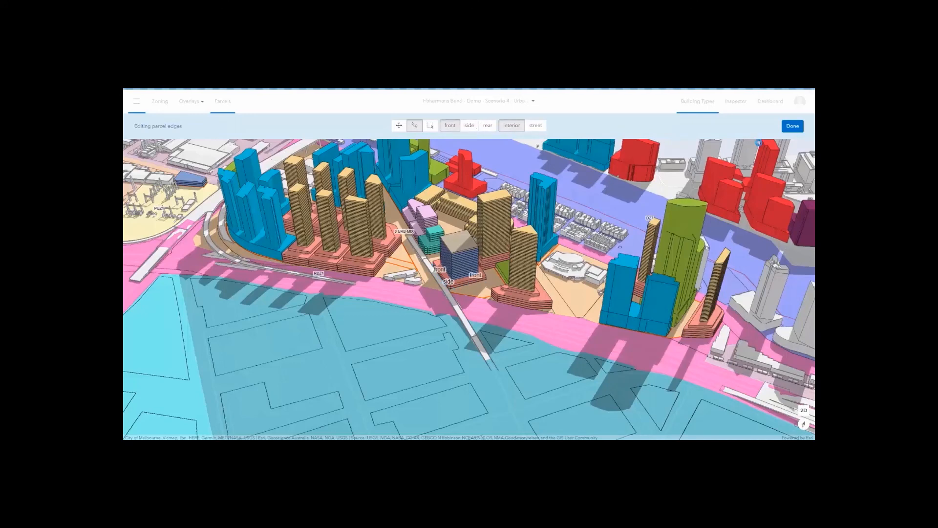
click(793, 126)
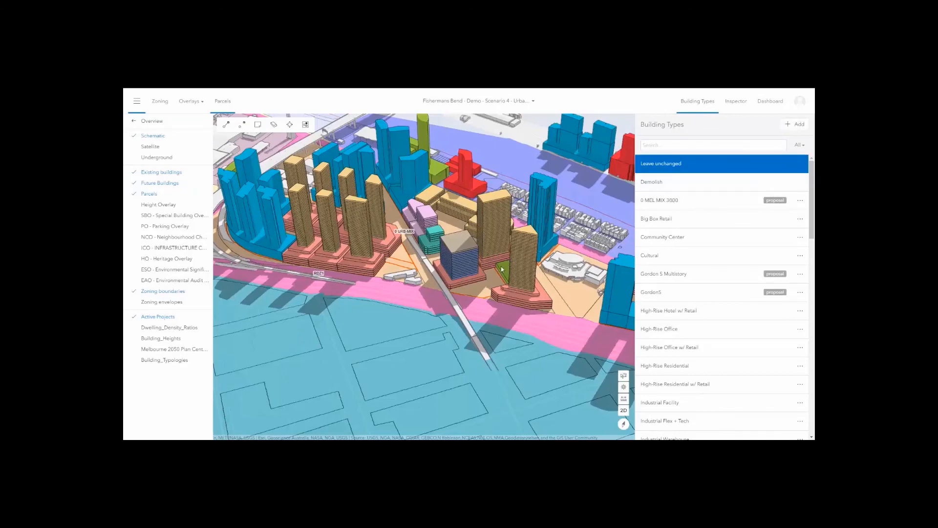
Switch to Scenario 3 - GS Design, then advance to the Integrated Across ArcGIS slide.
scroll(467, 300, down, 5)
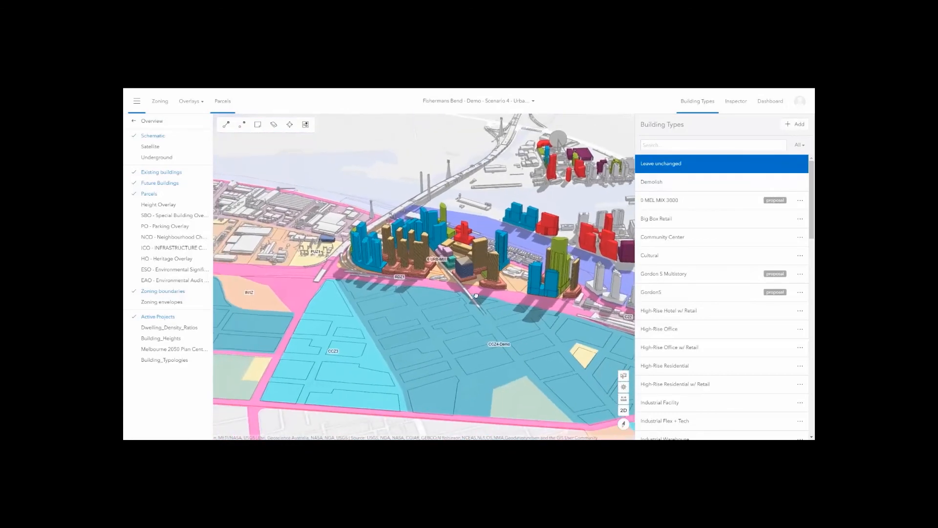
click(471, 101)
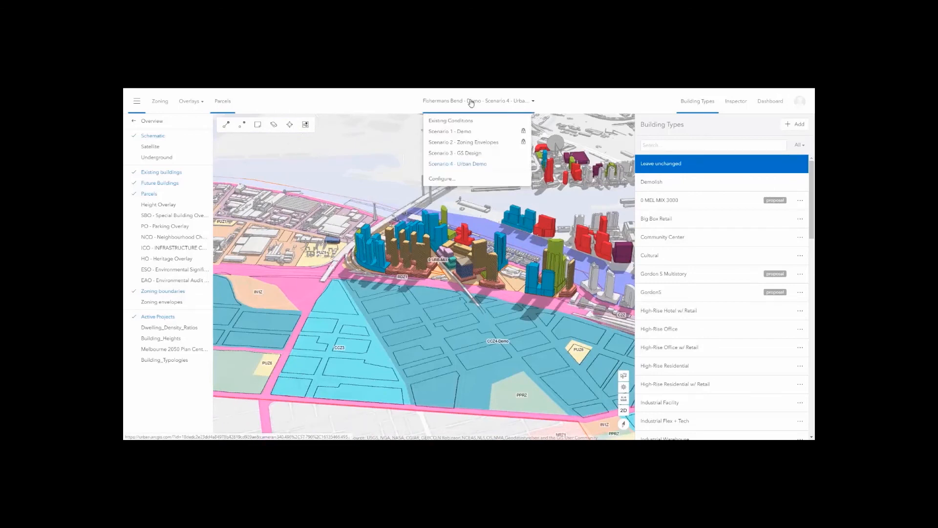
click(447, 153)
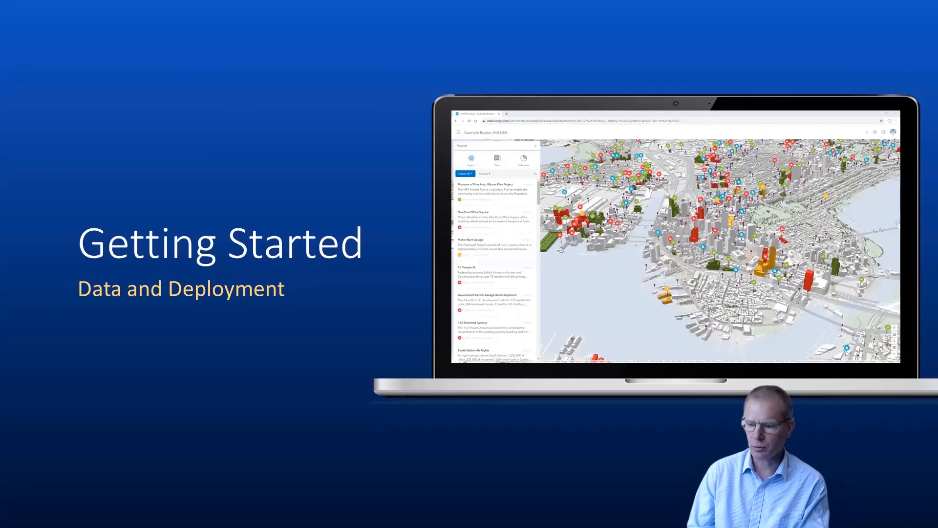
key(Right)
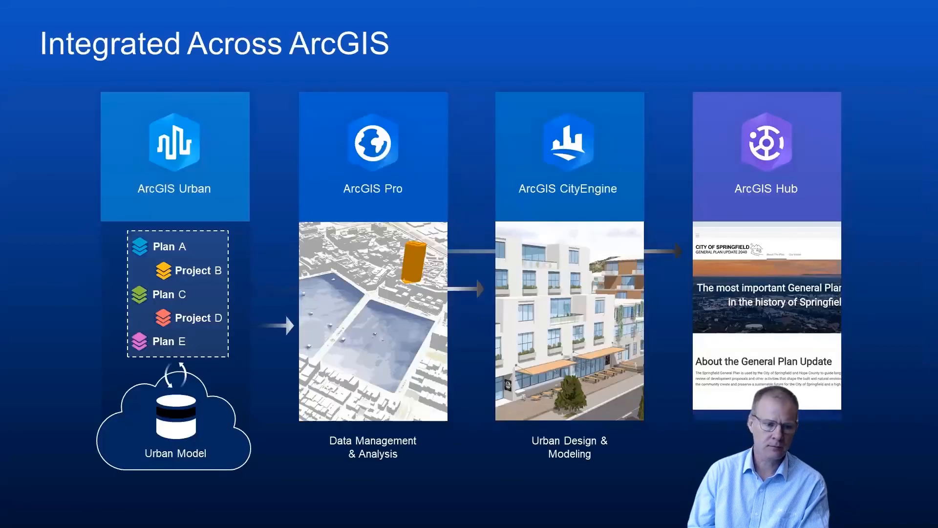